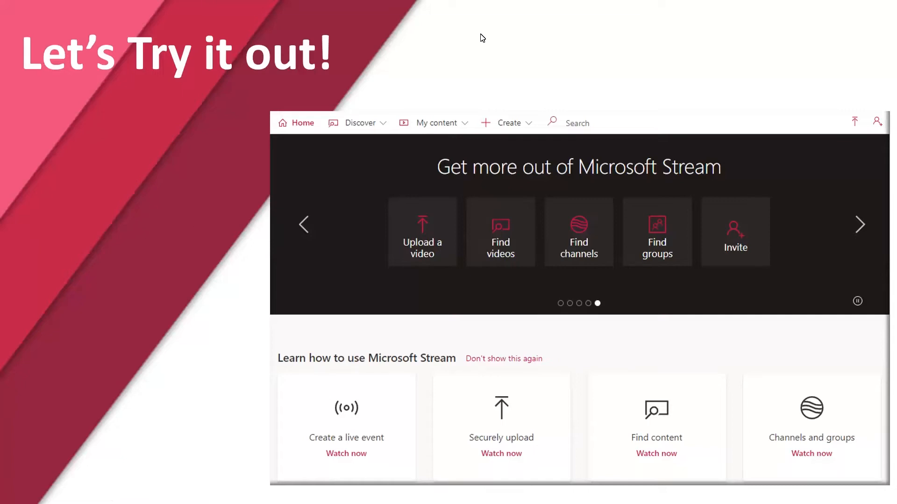
Open MTA My Apps from the intranet quick links and launch Stream from the Apps collection
mouse_move(469, 4)
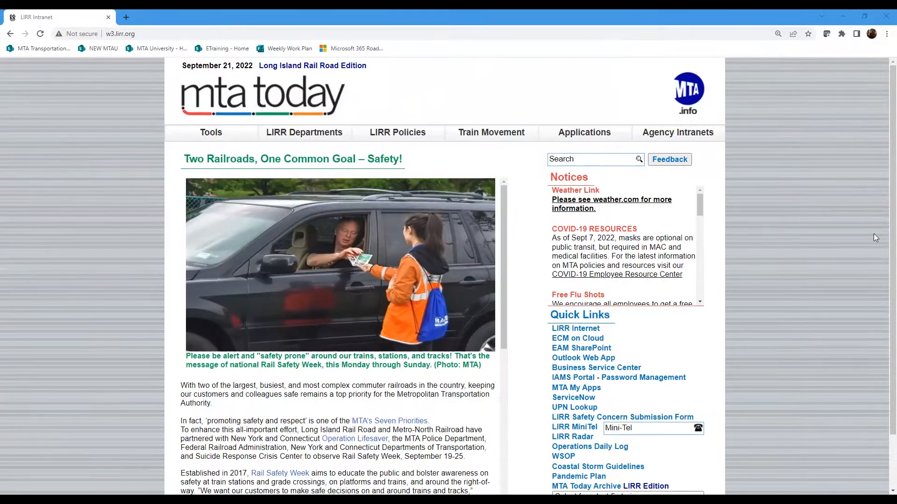
click(594, 392)
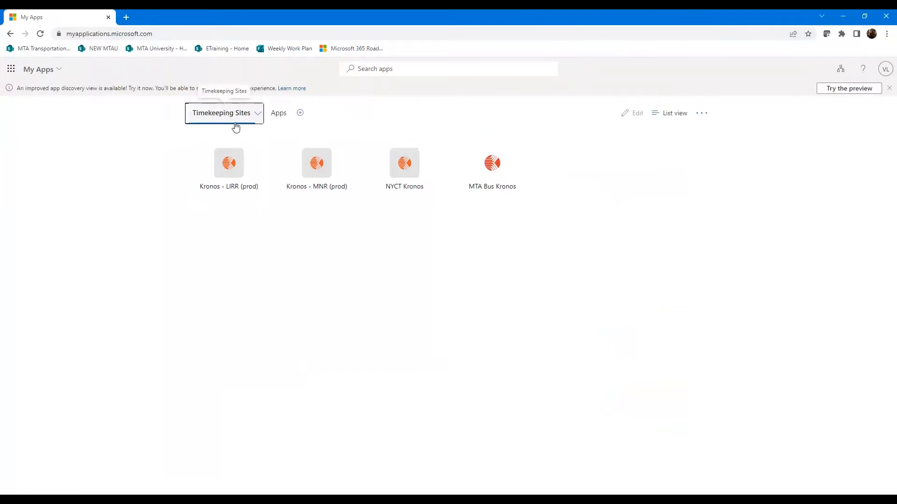
click(284, 121)
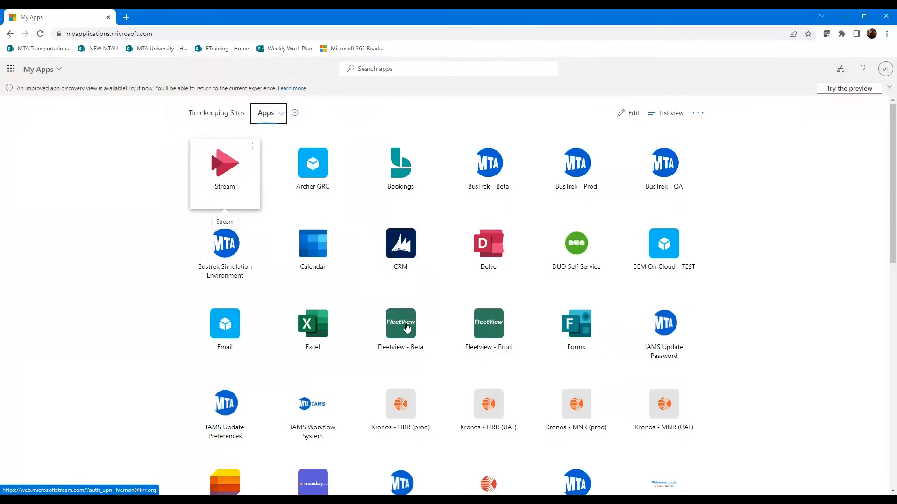
scroll(406, 328, down, 8)
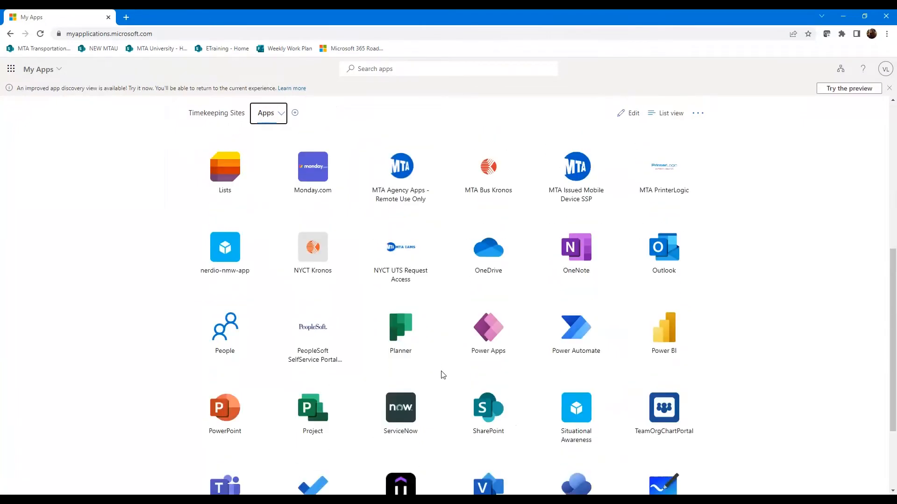
scroll(443, 375, up, 8)
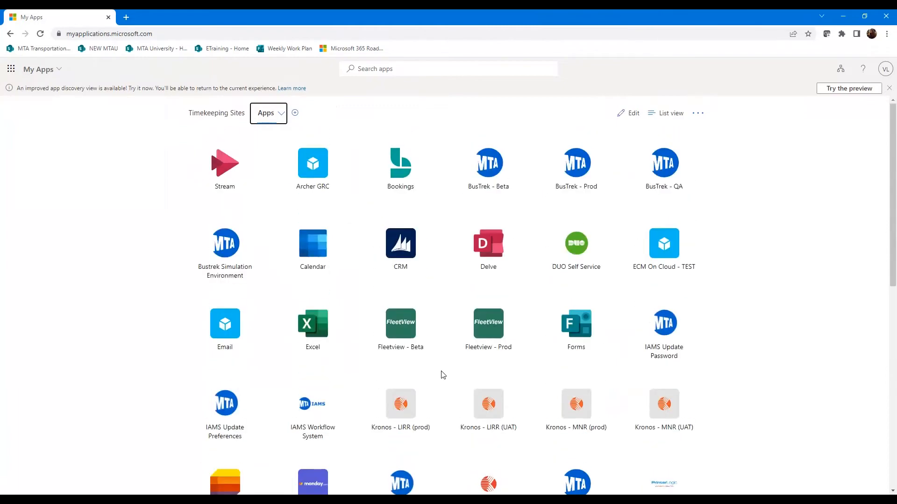
click(237, 171)
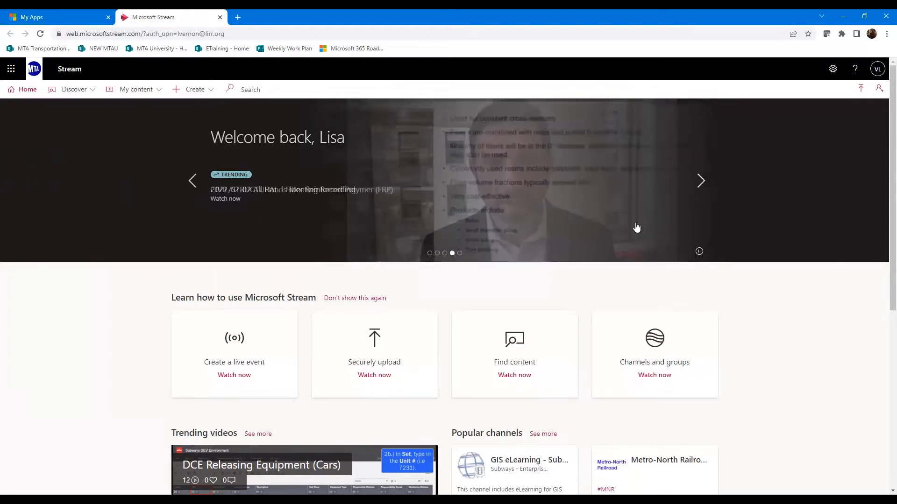
Review the Stream home page's trending videos and popular channels, plus the Discover and My content options
click(632, 228)
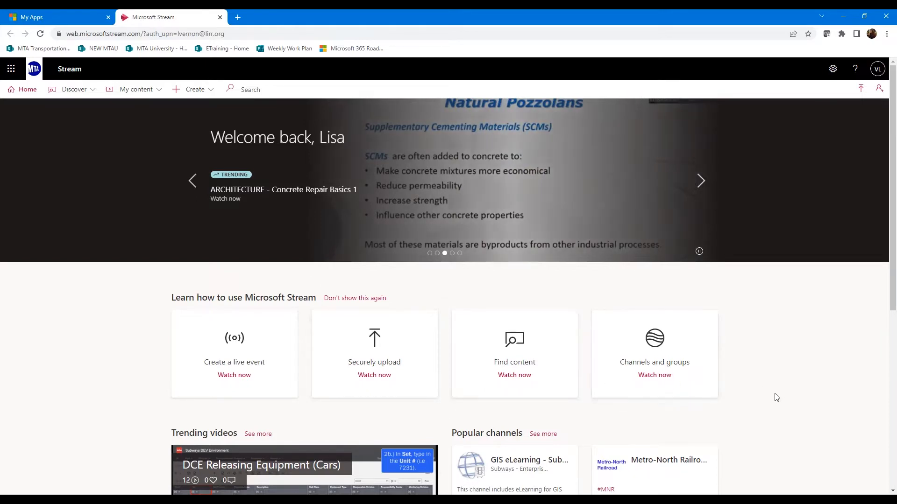
scroll(776, 398, down, 4)
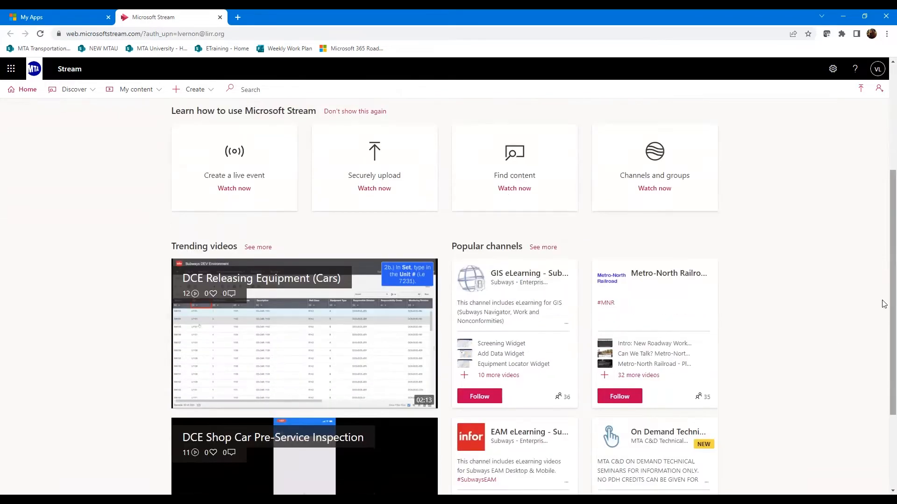
scroll(884, 309, down, 2)
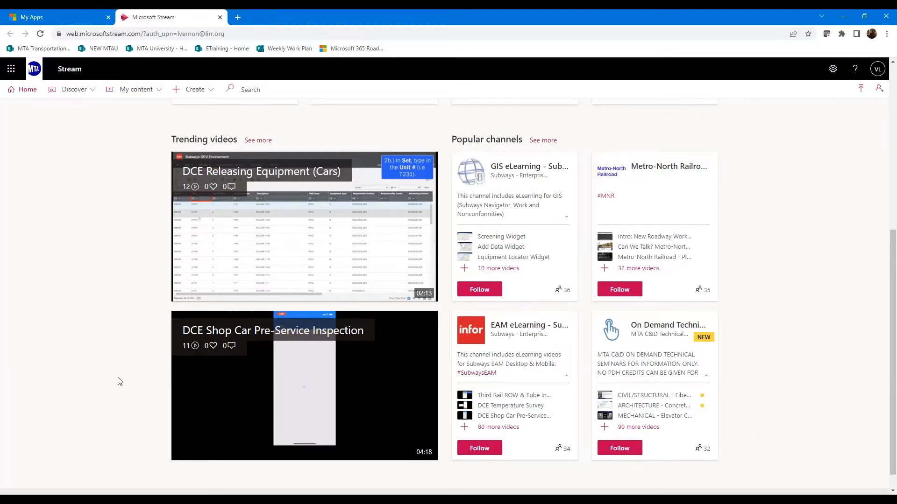
scroll(114, 386, up, 4)
scroll(115, 386, up, 2)
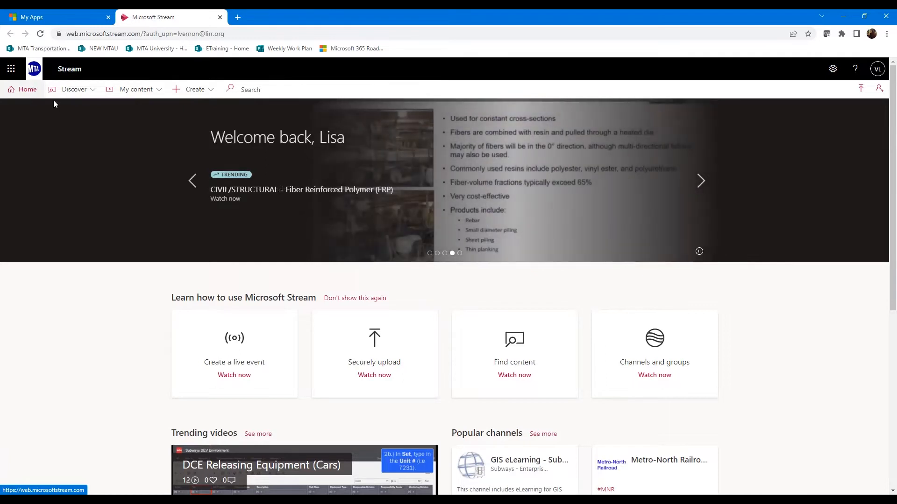
click(93, 95)
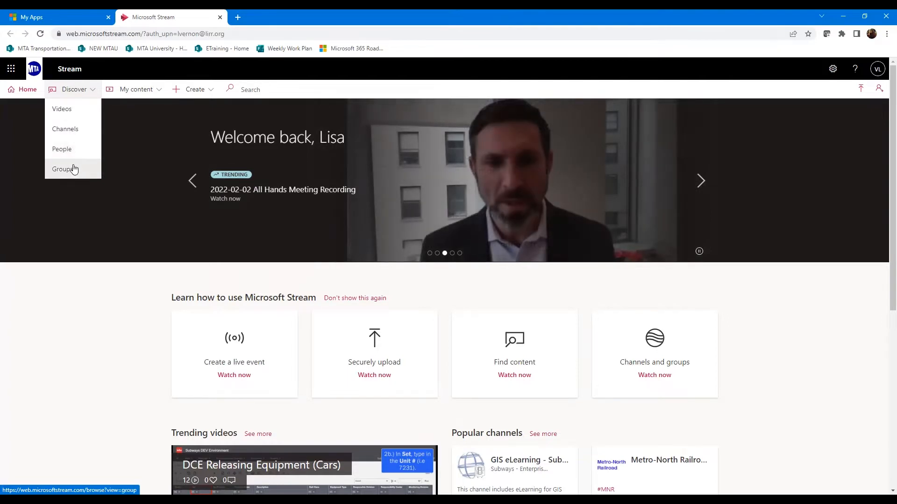
click(160, 91)
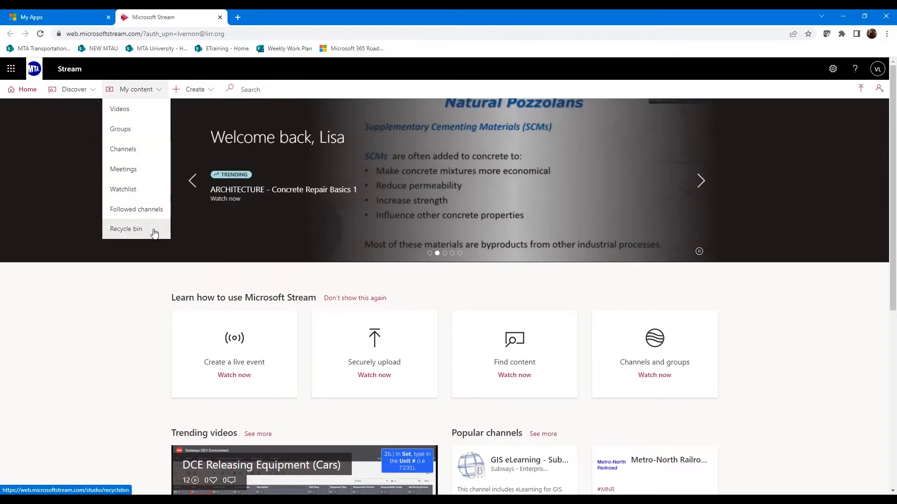
Start a new channel named "Test Channel #1 for Training" with the description "This is for recording purposes"
click(215, 96)
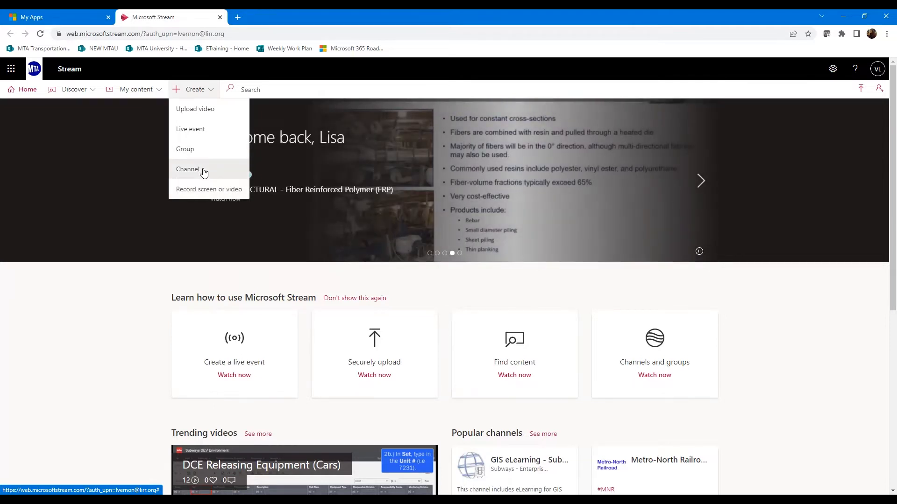
click(203, 173)
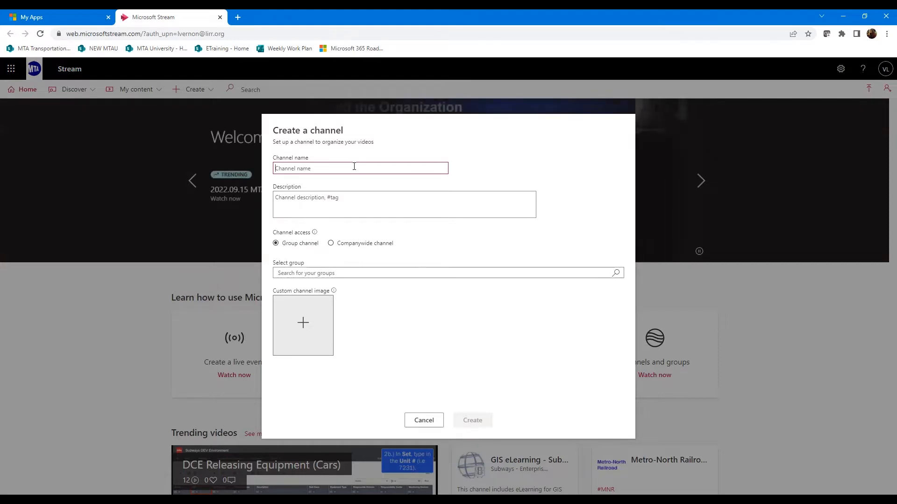
text(Test Channel #1 )
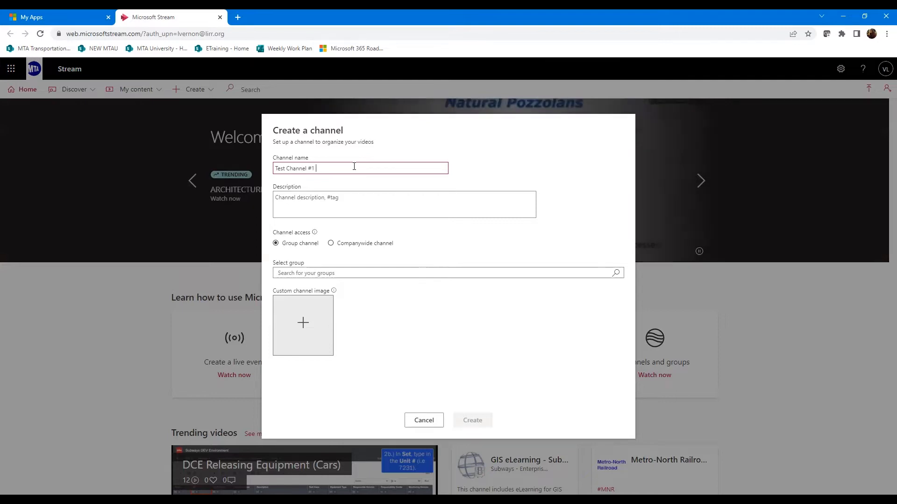
text(for Train)
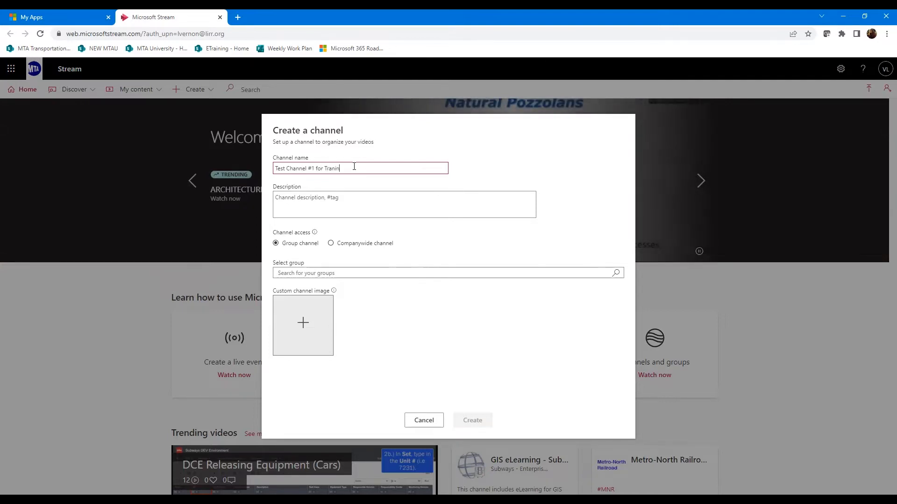
text(ing)
click(334, 204)
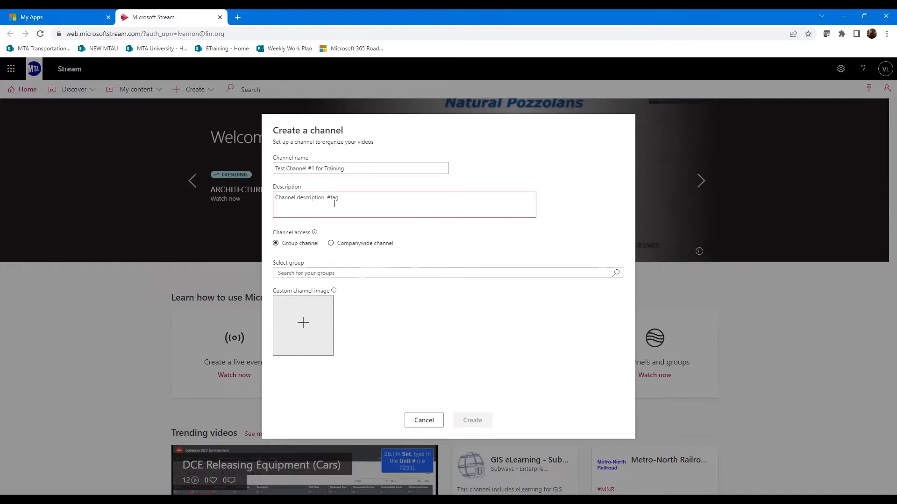
text(This is for recording purposes)
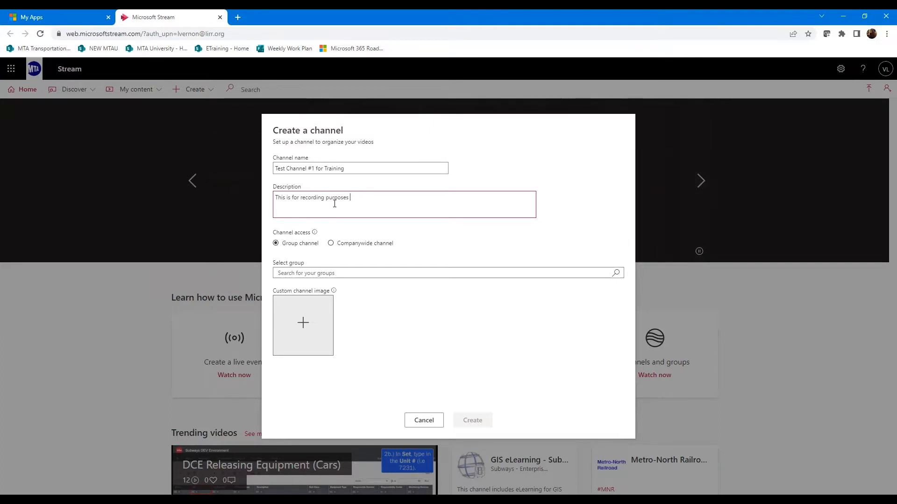
click(432, 355)
Set the new channel's access to Companywide channel
click(276, 243)
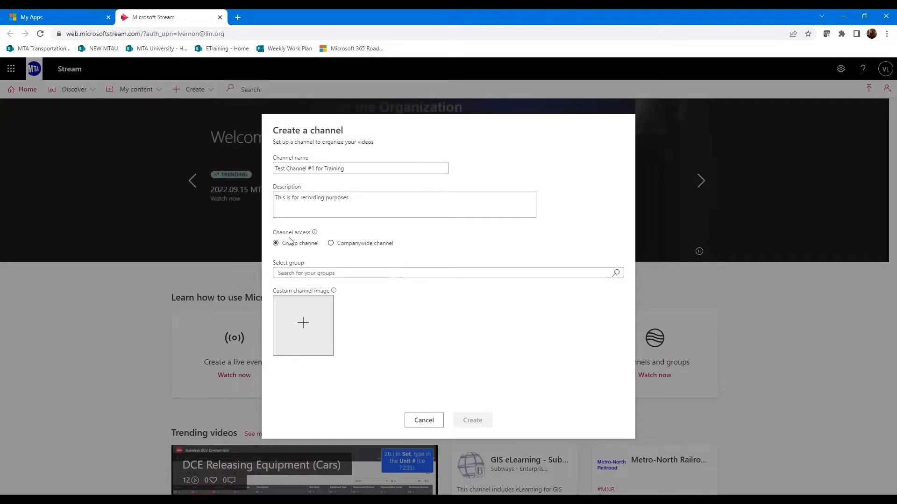
mouse_move(313, 236)
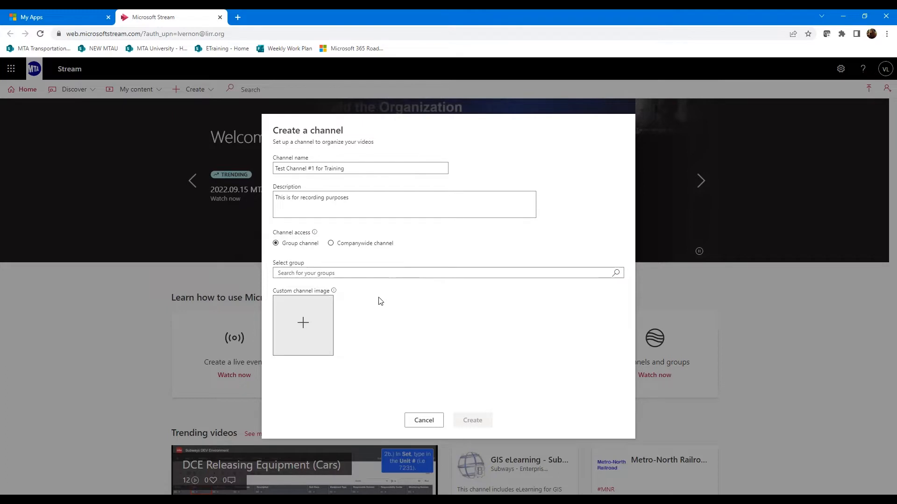
click(332, 244)
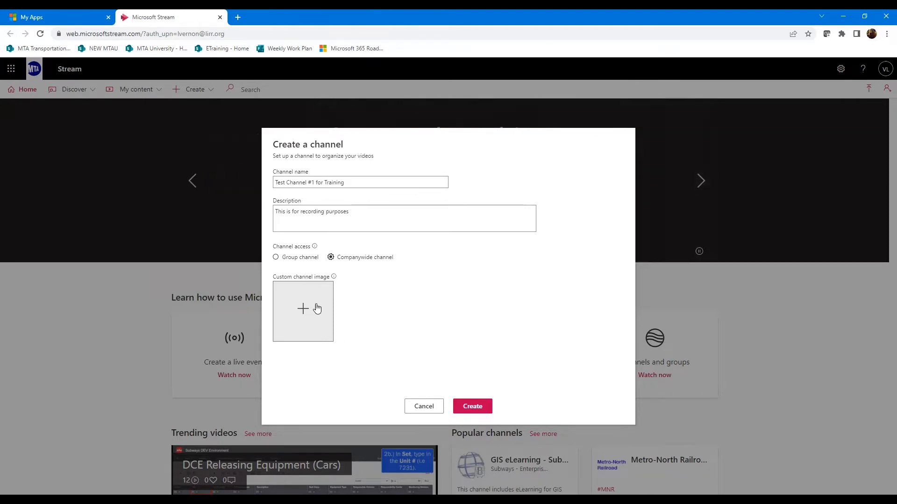
click(470, 406)
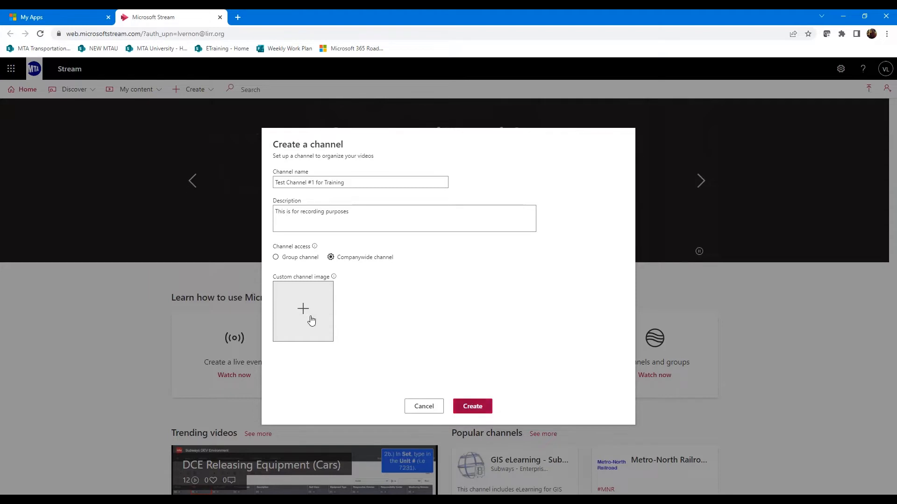
Add an image from the Pictures folder as the custom channel image and create the channel
click(285, 314)
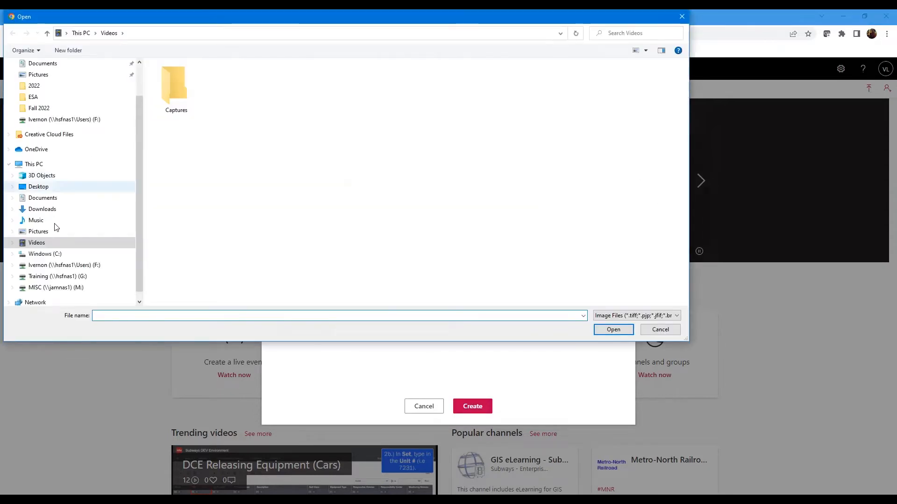
click(44, 231)
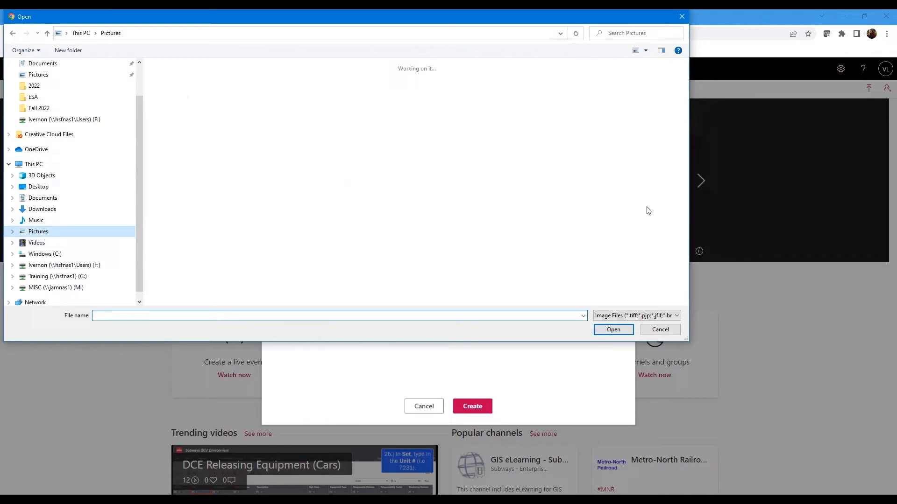
click(650, 155)
click(613, 329)
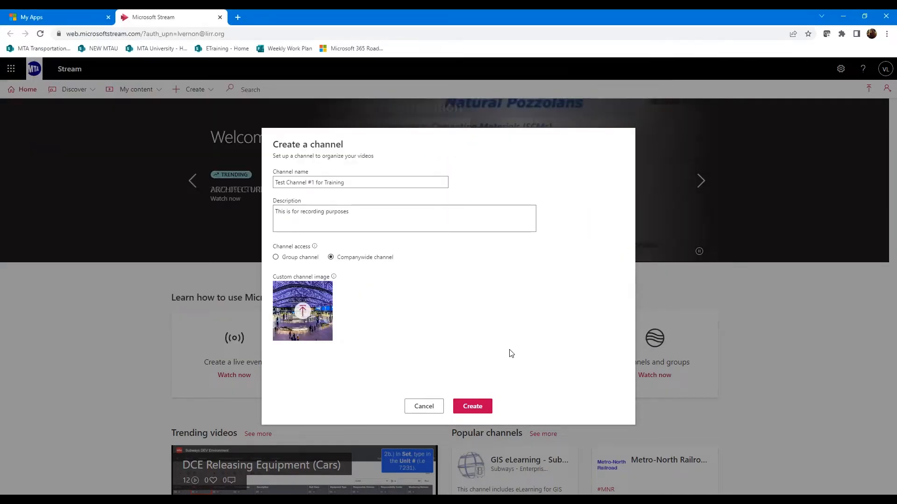
click(470, 415)
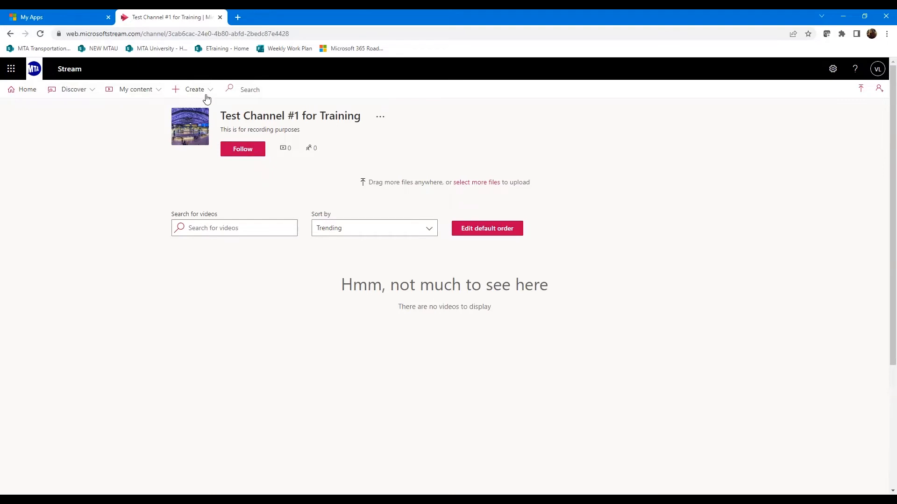
Open Test Channel #1 for Training from the list of your own channels
click(159, 93)
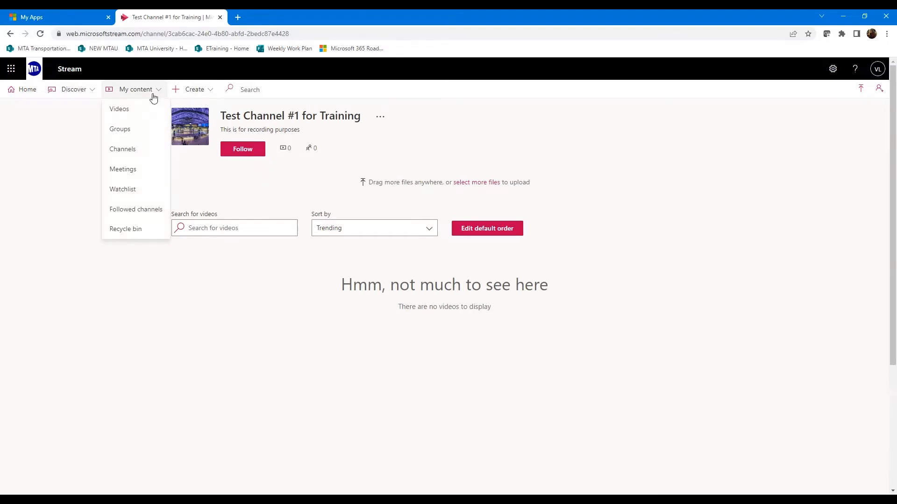
click(130, 152)
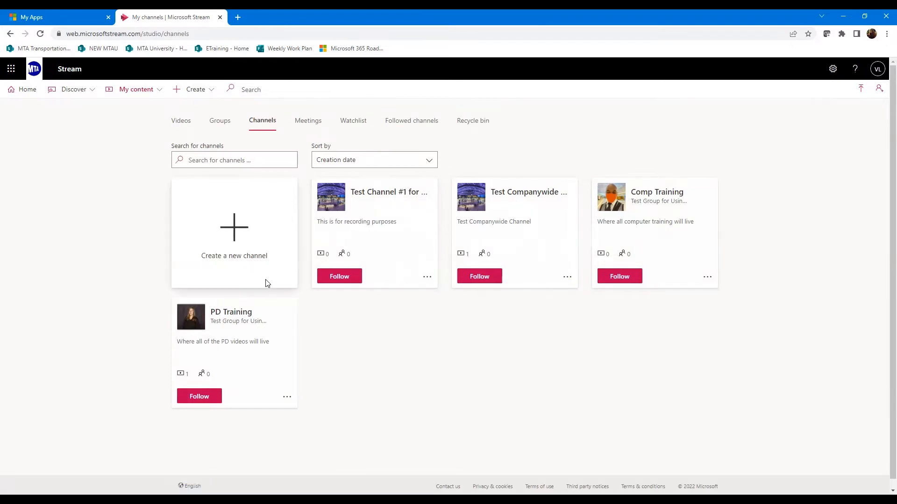
click(372, 199)
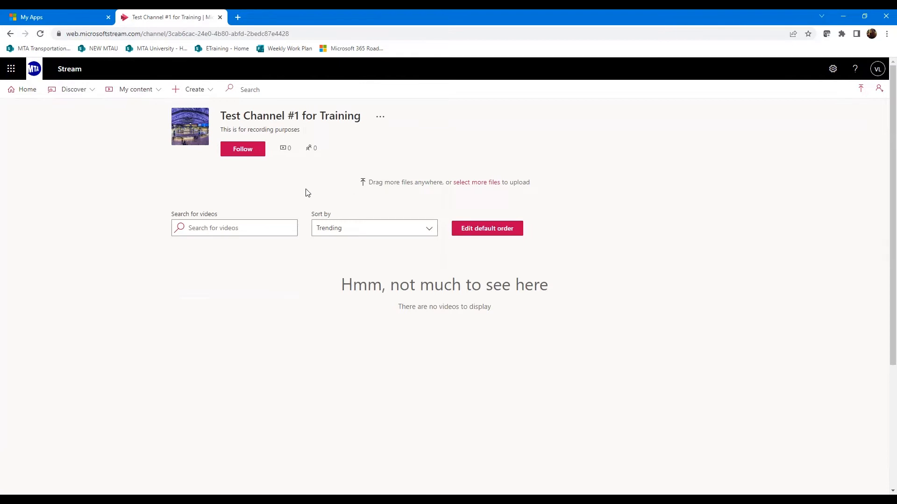
Try to start a new group from the channel page and renew the expired login session
click(213, 89)
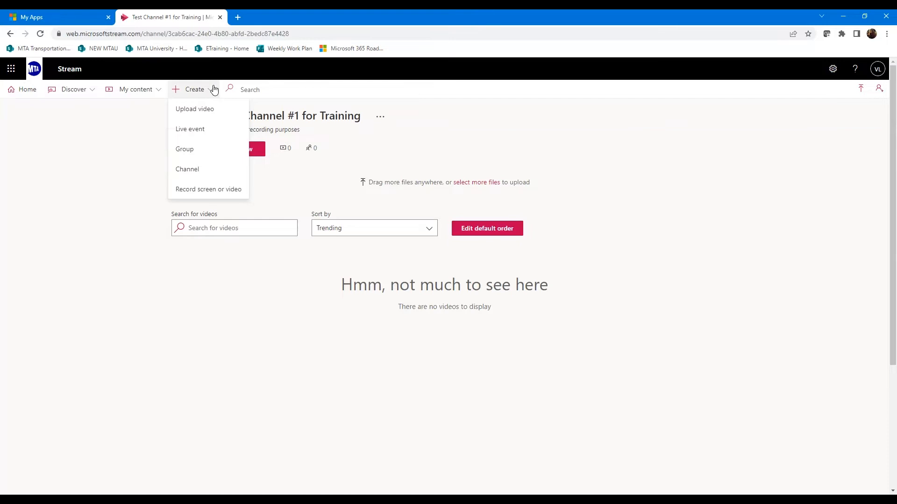
click(194, 150)
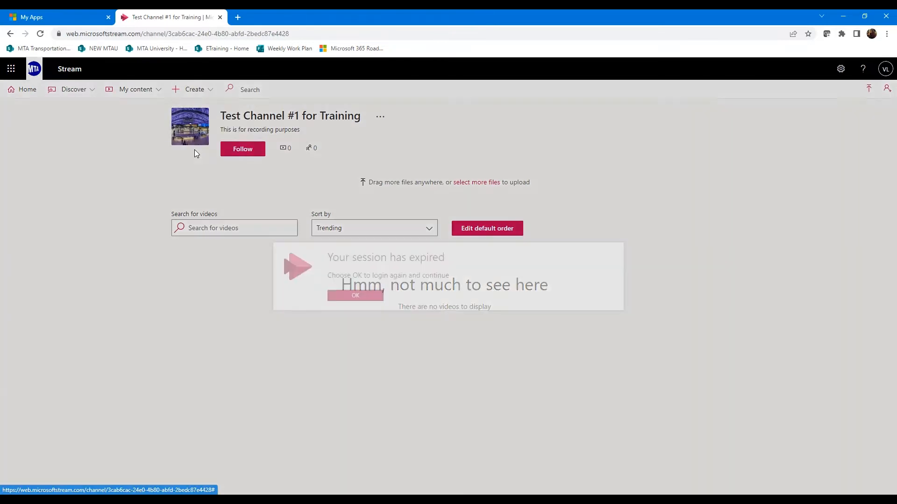
click(355, 296)
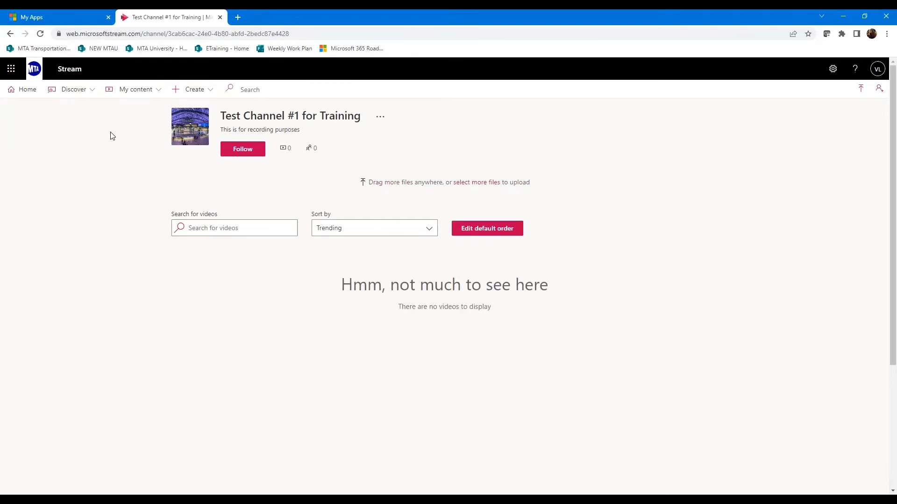
Start a new group from the Stream home page and name it with the owner's first name in possessive form followed by "Team"
click(28, 91)
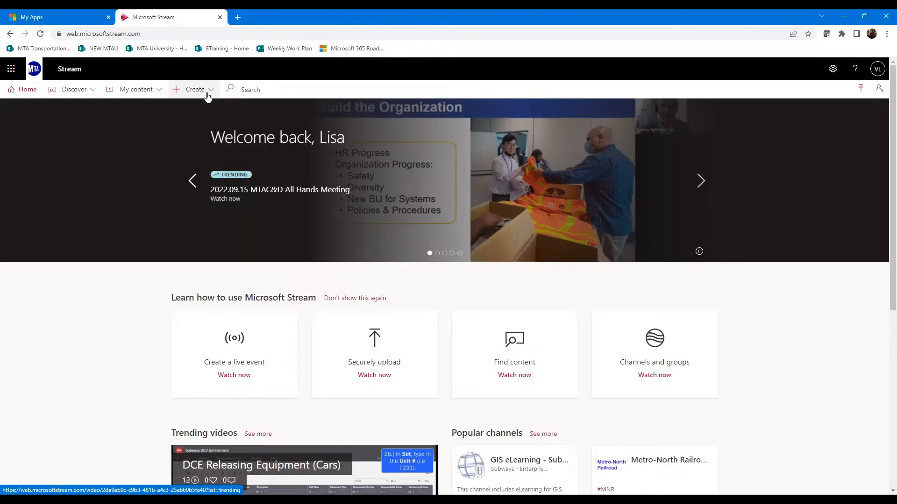
click(208, 95)
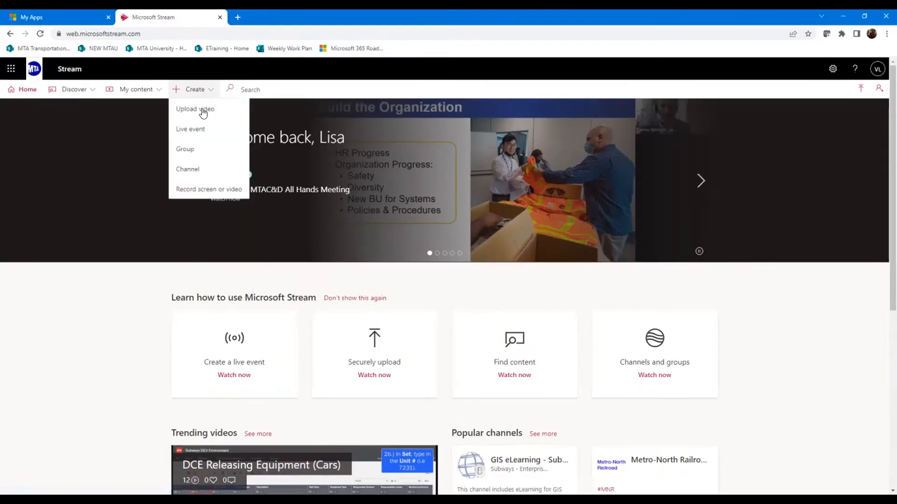
click(190, 155)
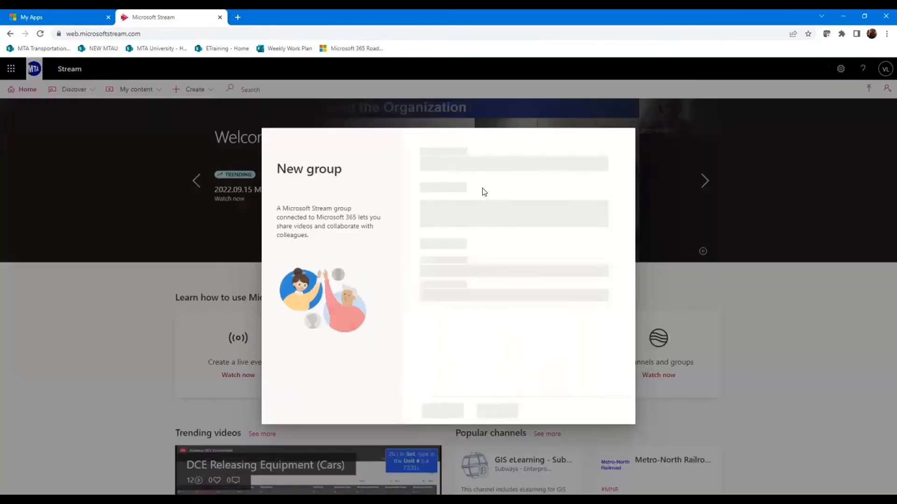
text(Lisa's)
text(Team)
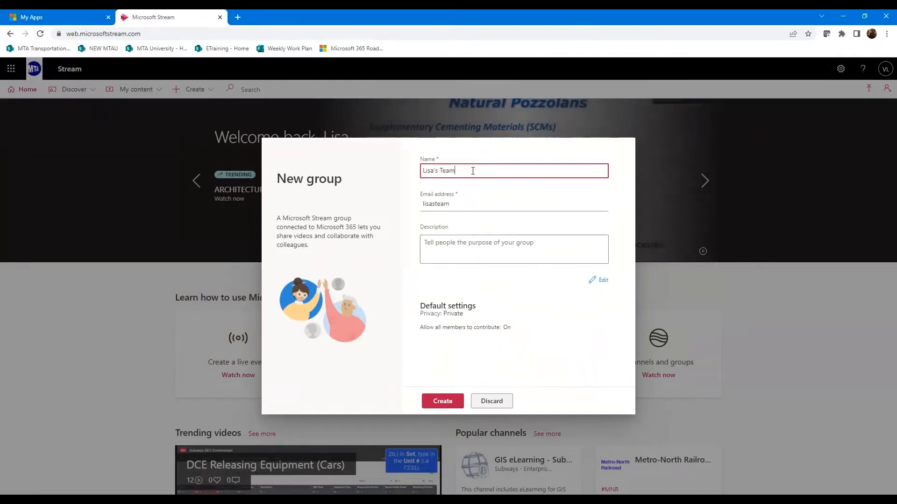
Enter the group description "This is our collaborative space to upload and share our training videos"
click(473, 244)
text(Th)
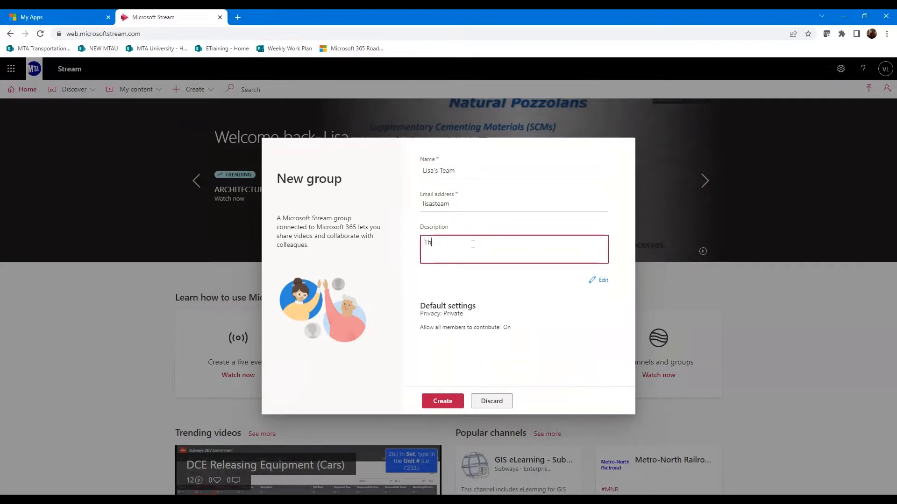
text(is is our collaborative space to upload and share our vid)
key(BackSpace)
key(BackSpace)
key(BackSpace)
text(training videos)
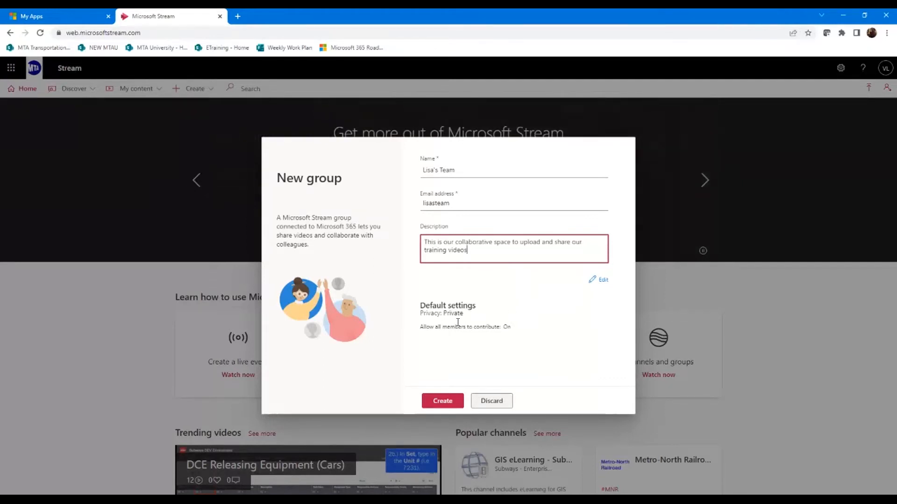
Review the group's privacy options, keep "Private - Only approved members can see what's inside", and create the group
click(598, 280)
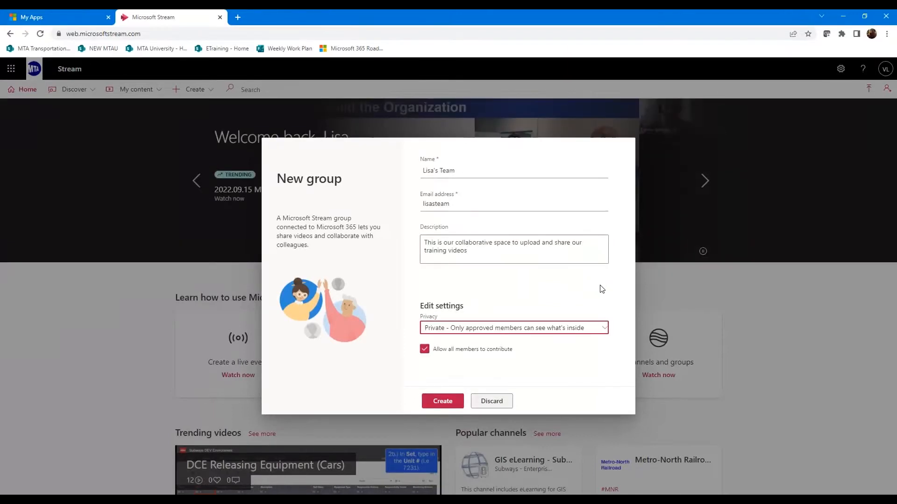
click(593, 329)
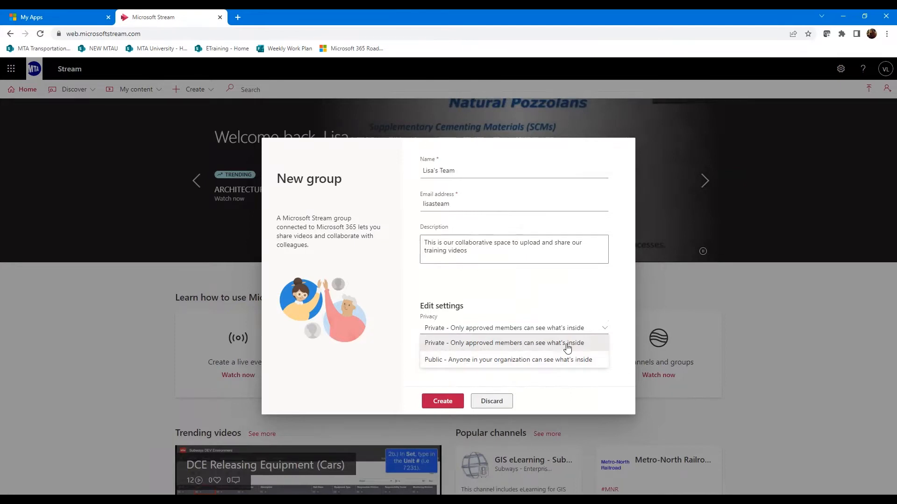
click(600, 333)
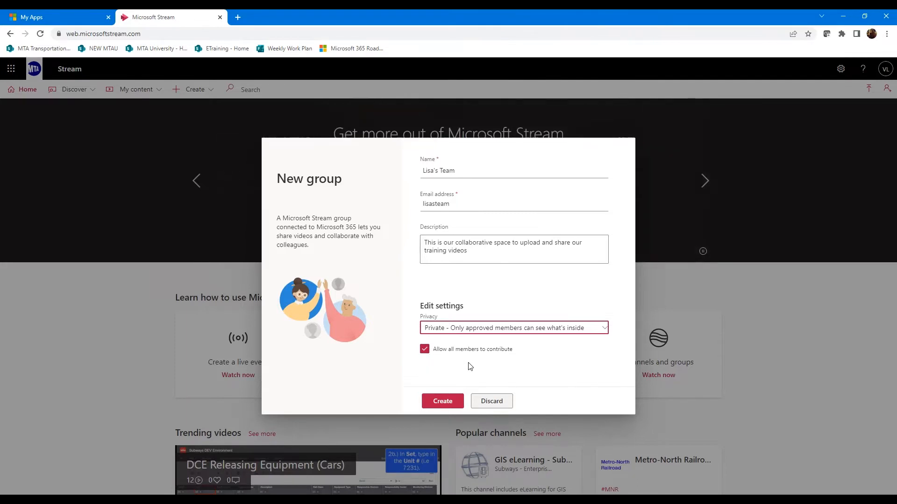
click(453, 404)
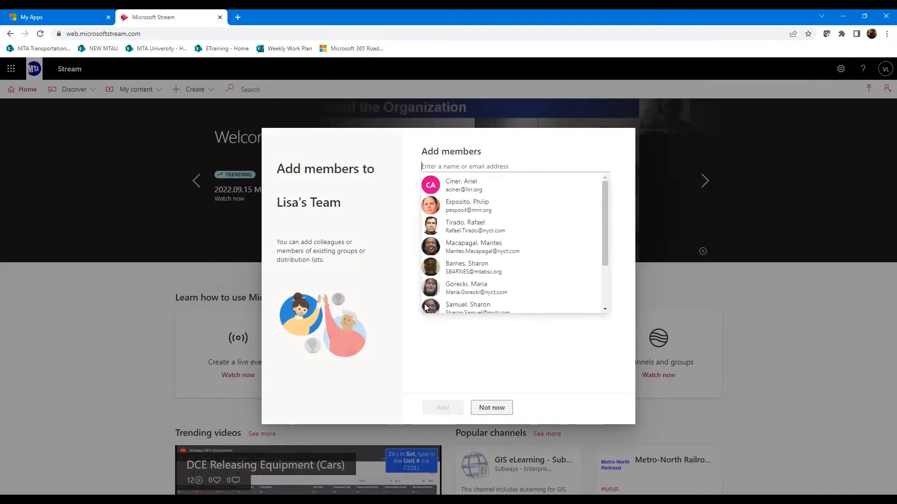
Select the first suggested colleague and a second colleague searched by surname as people to add to the group
click(461, 186)
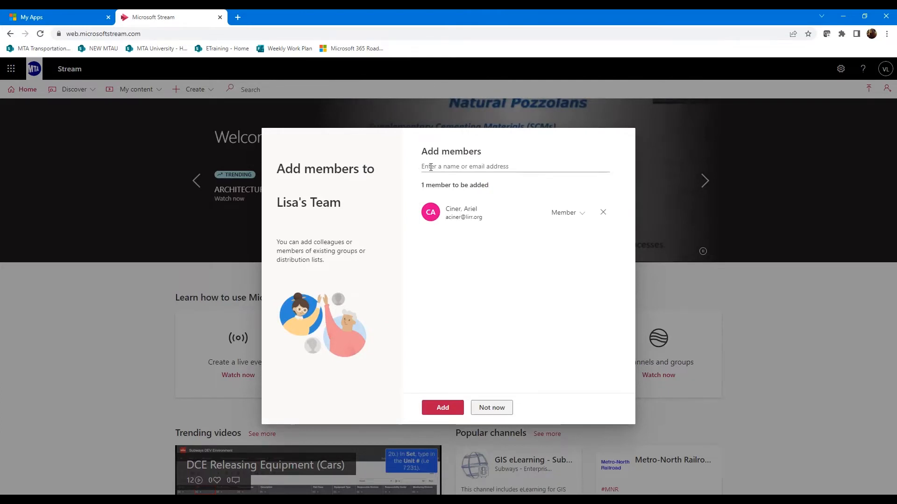
click(582, 216)
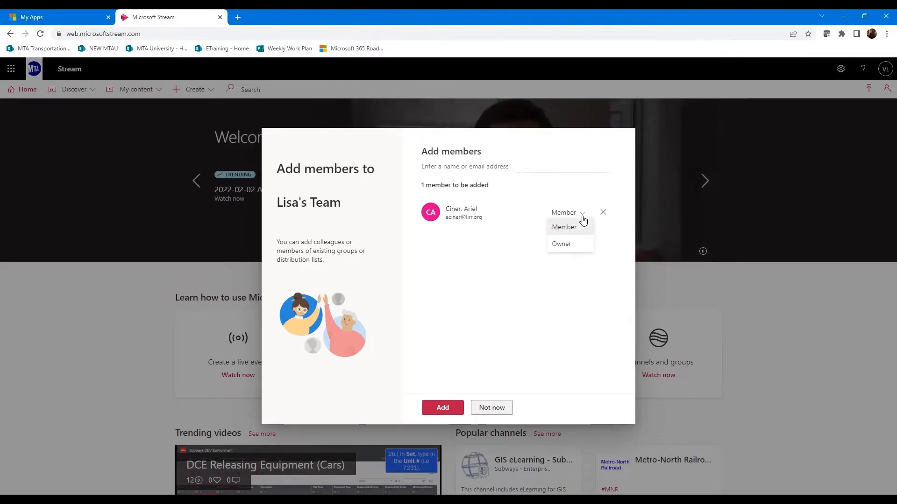
click(509, 165)
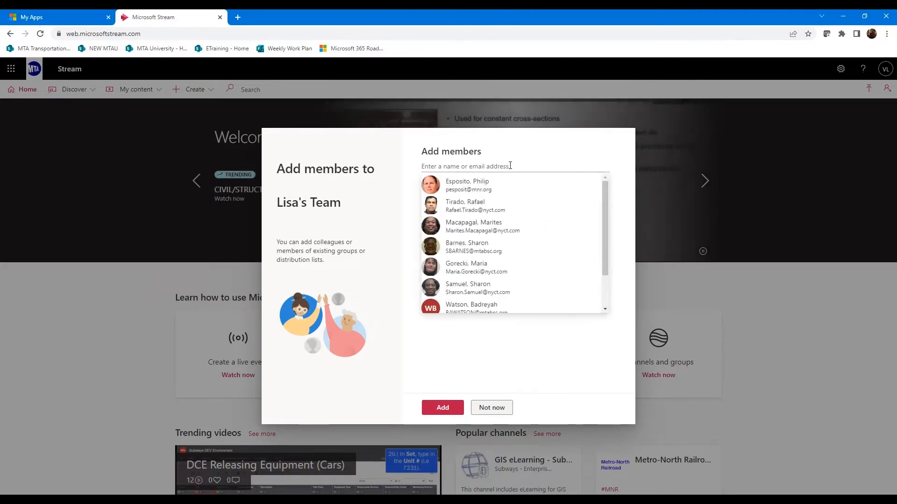
text(barne)
click(517, 185)
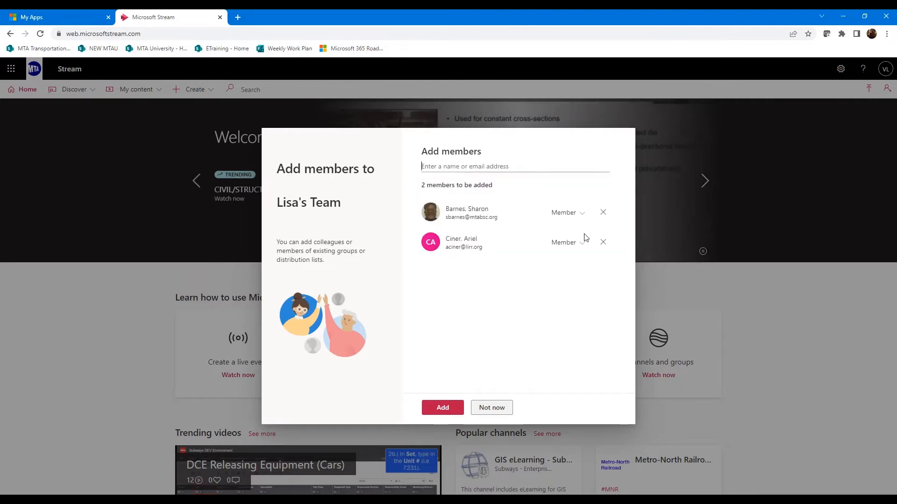
Set the second colleague's role to Owner and add both people to the group
click(582, 216)
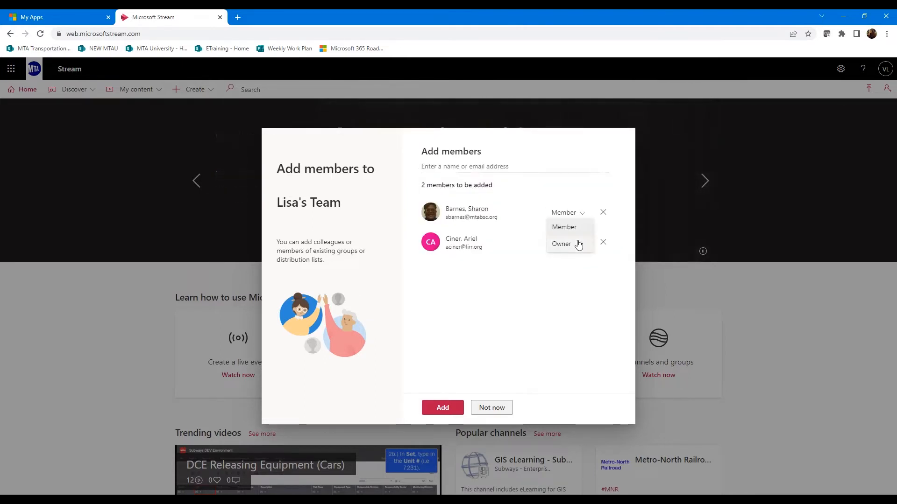
click(580, 244)
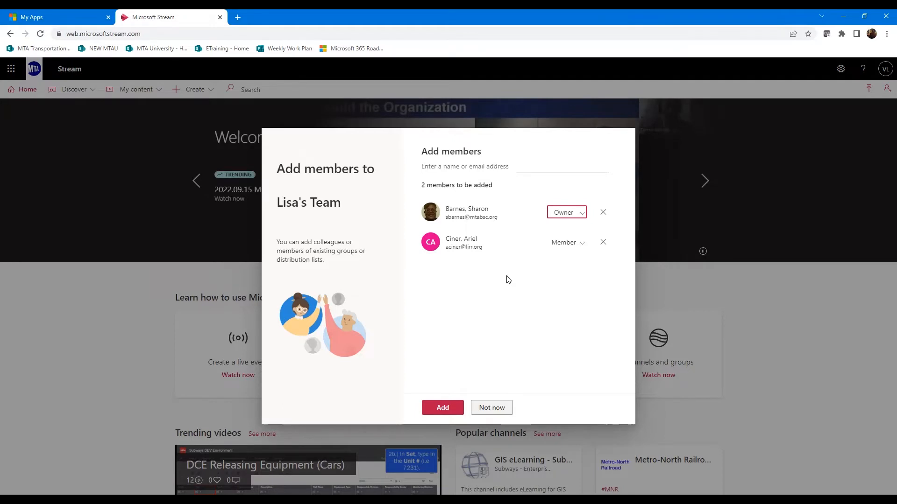
click(451, 411)
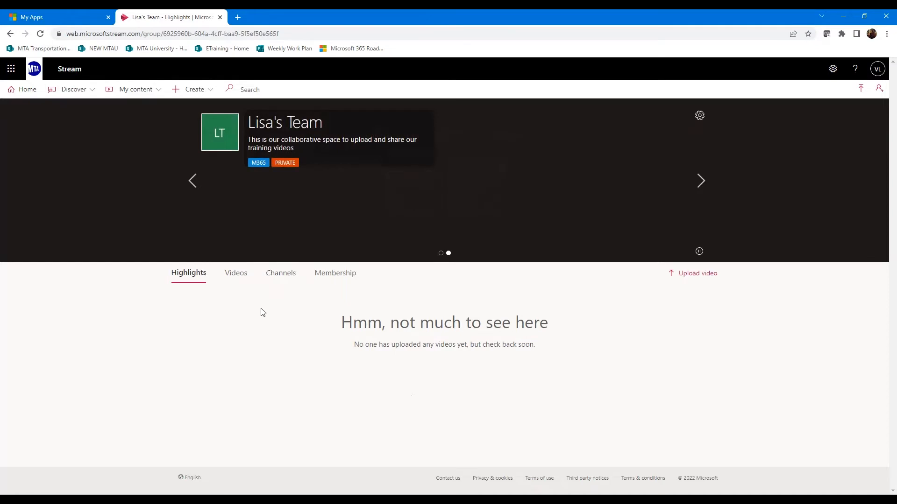
Start a new channel in the group, naming it with the team's name in possessive form followed by "PD Training"
click(289, 281)
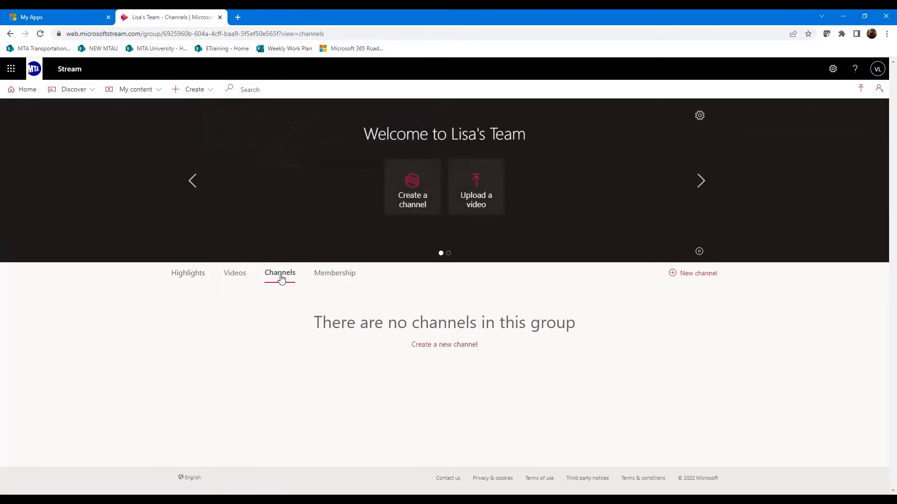
click(465, 346)
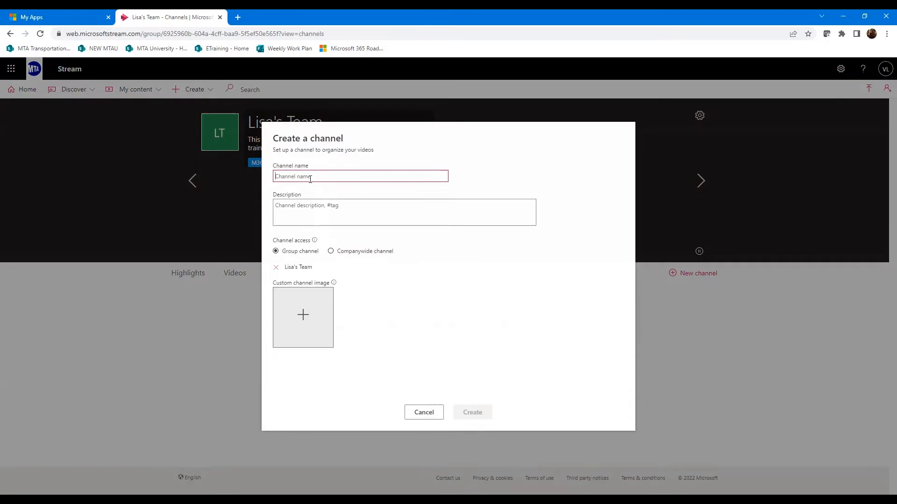
text(Lisa's )
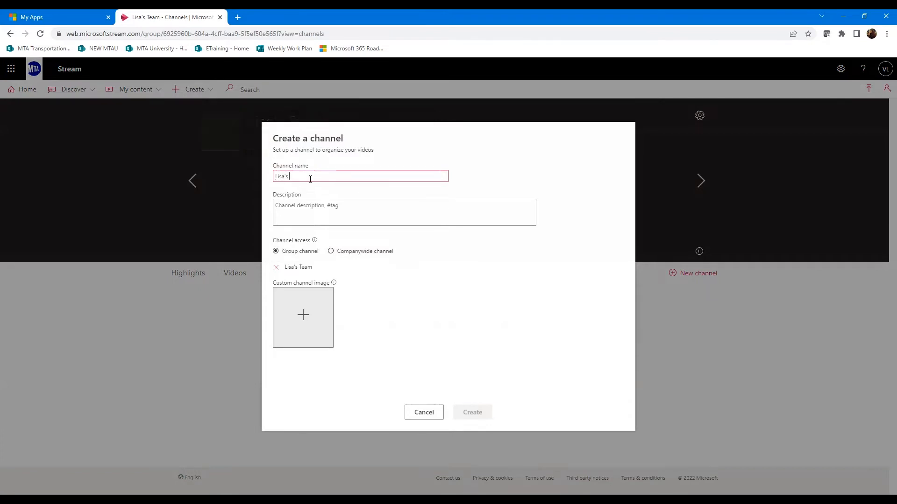
text(Teams's)
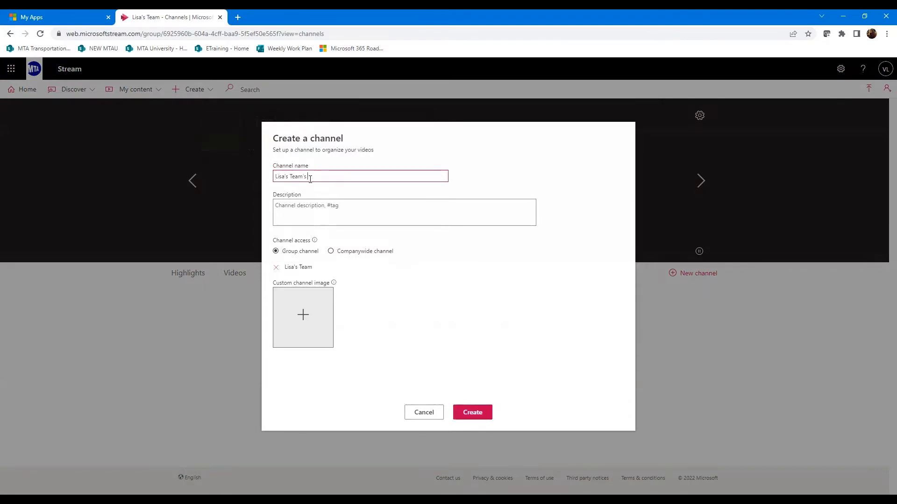
text( PD Training)
Enter the channel description "Please upload all PD videos here" and check the channel access information
click(318, 207)
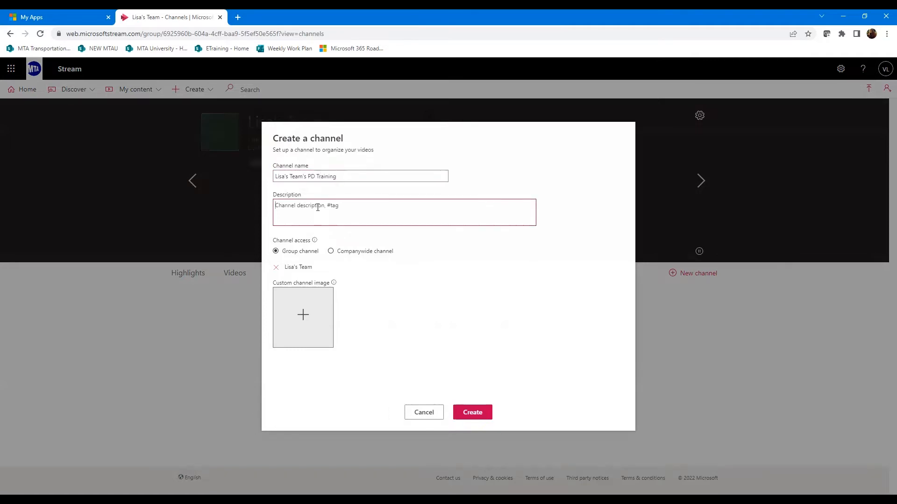
text(Please)
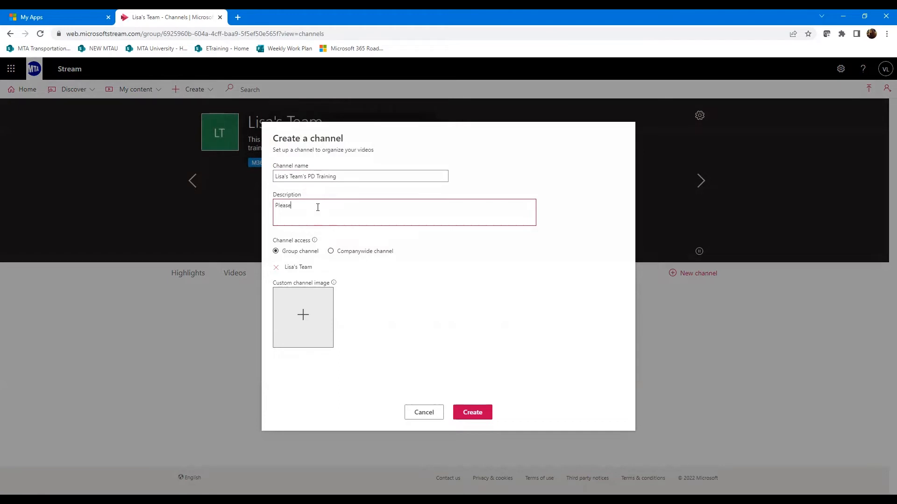
text( upload all PD videos here)
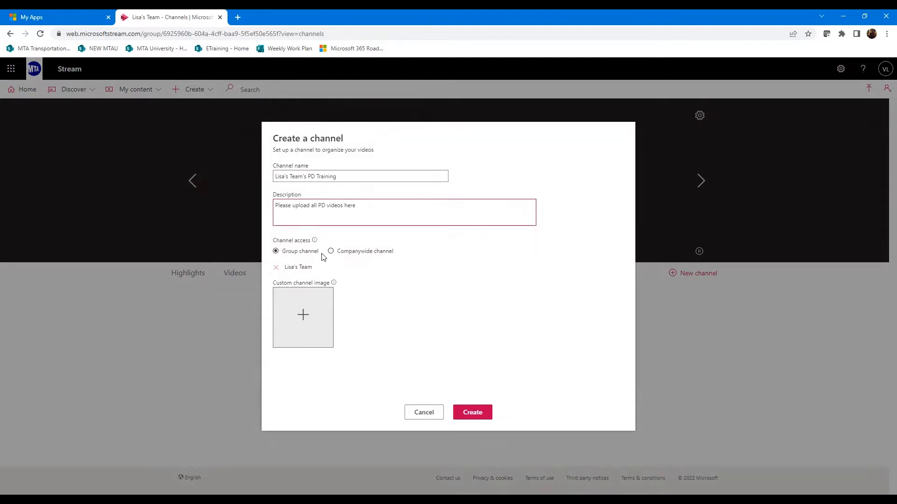
mouse_move(313, 244)
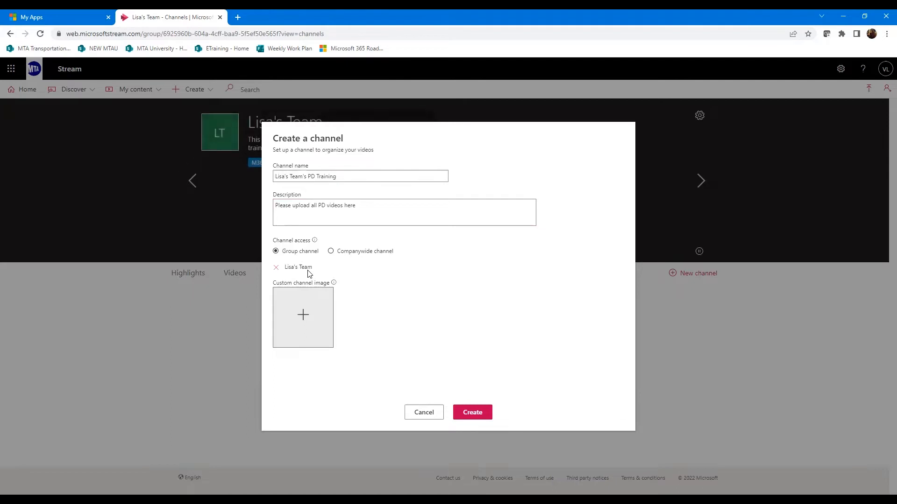
Use the portrait photo of the woman in the Pictures folder as the custom channel image and create the channel
click(297, 329)
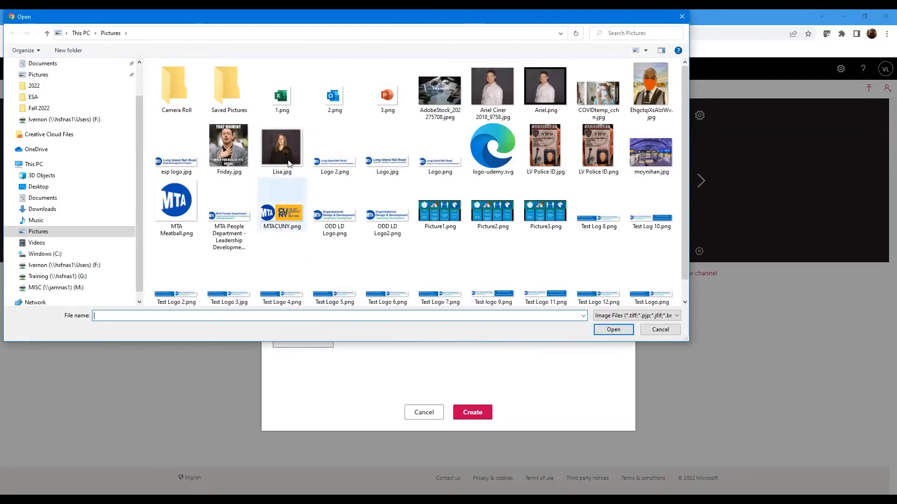
click(289, 161)
click(609, 332)
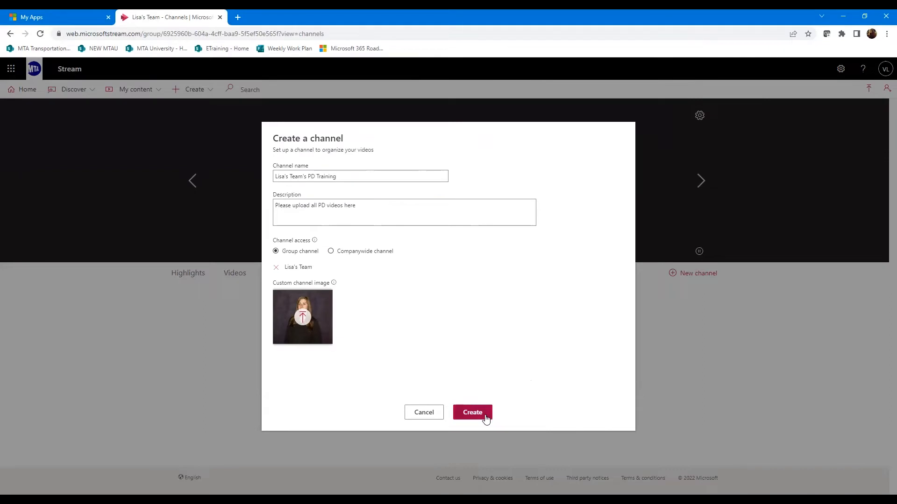
click(485, 418)
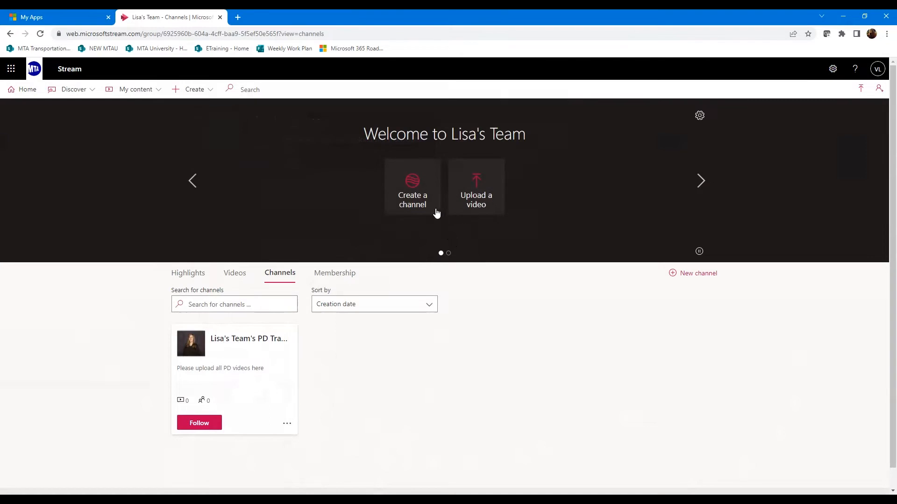
Start a second channel in the group, naming it with the team's name in possessive form followed by "Technical Trng"
click(419, 211)
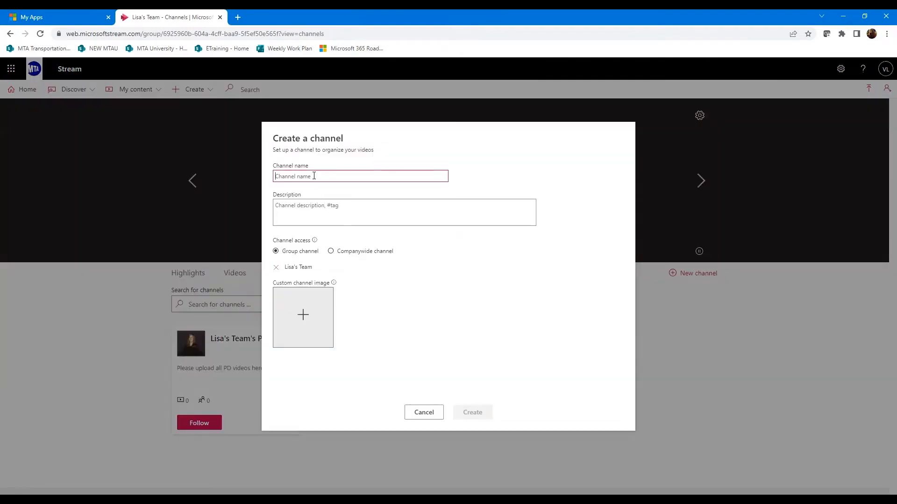
text(Lisa's Tea)
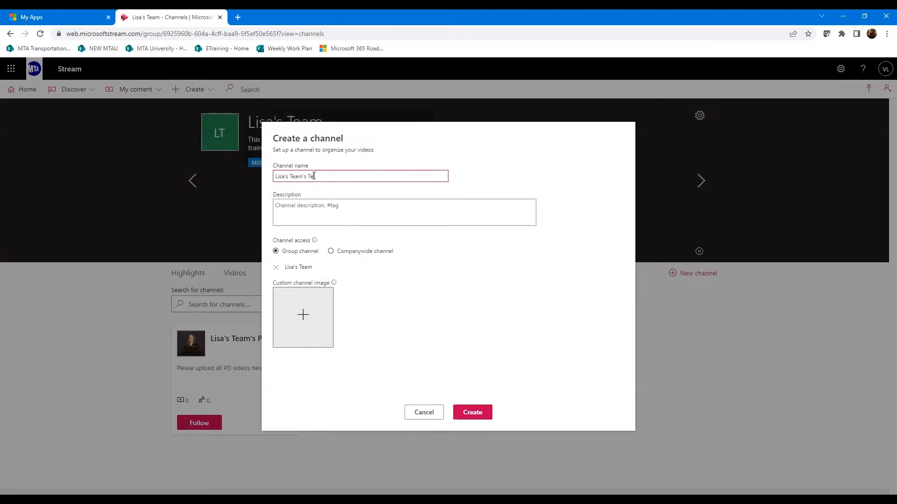
text(m's Tr)
text(chnical Tr)
text(ain)
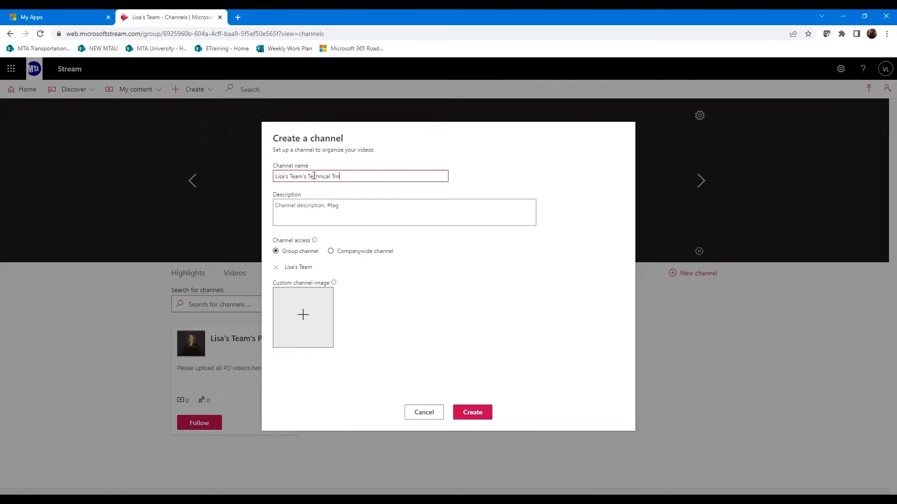
Enter the second channel's description "Please upload all computer training videos here."
click(322, 206)
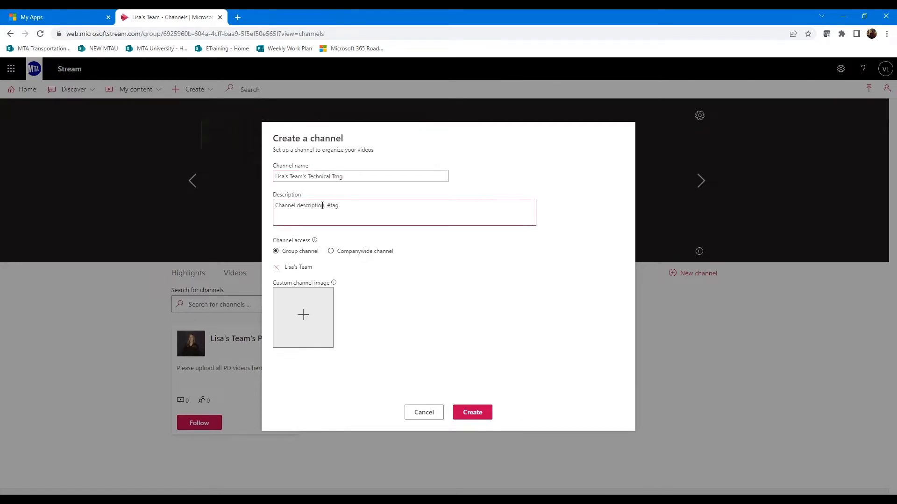
text(Please uplaoa)
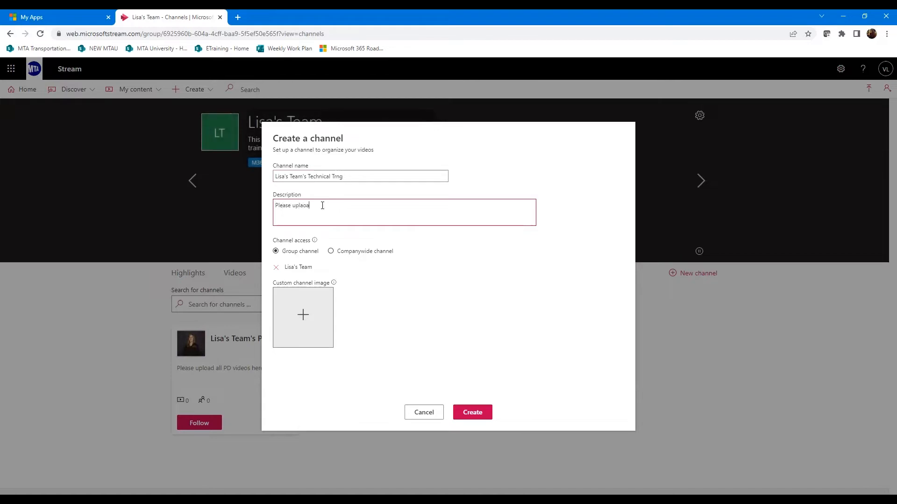
key(BackSpace)
key(BackSpace)
key(BackSpace)
text(oad all computer training videos here.)
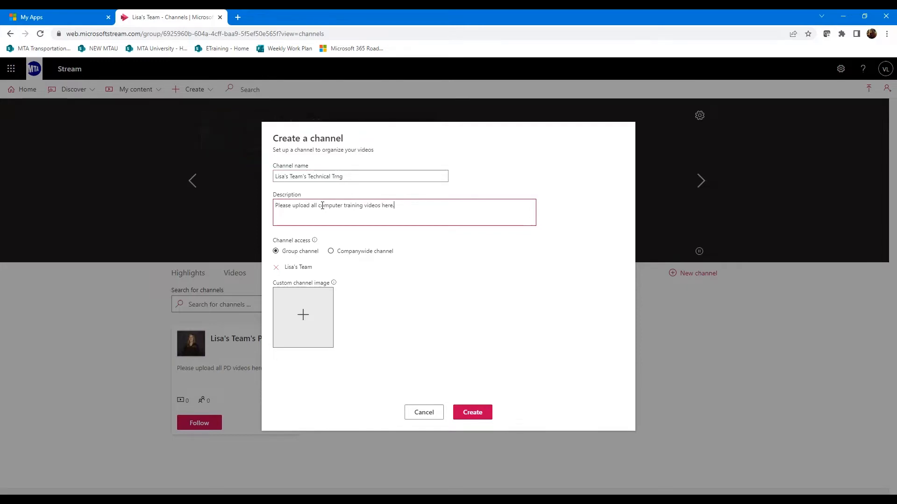
Use the photo of the man in the orange mask as the custom channel image, create the channel and reload the group's channel list
click(304, 332)
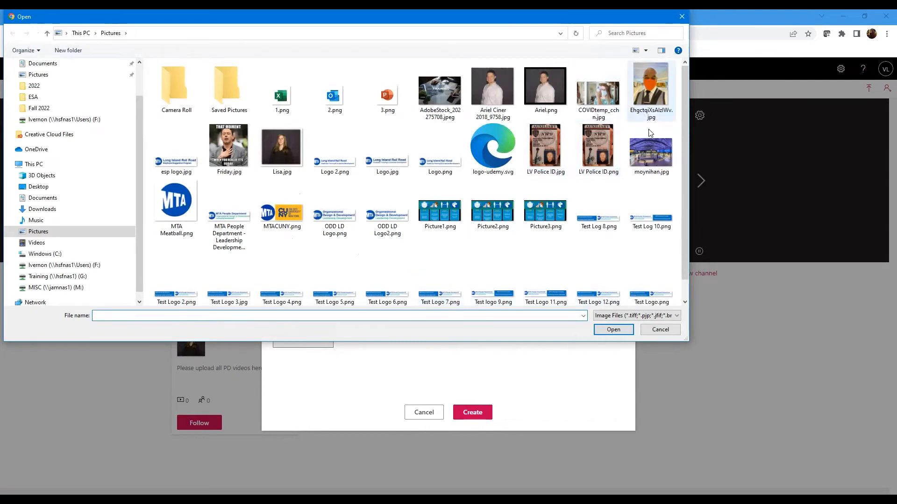
click(653, 103)
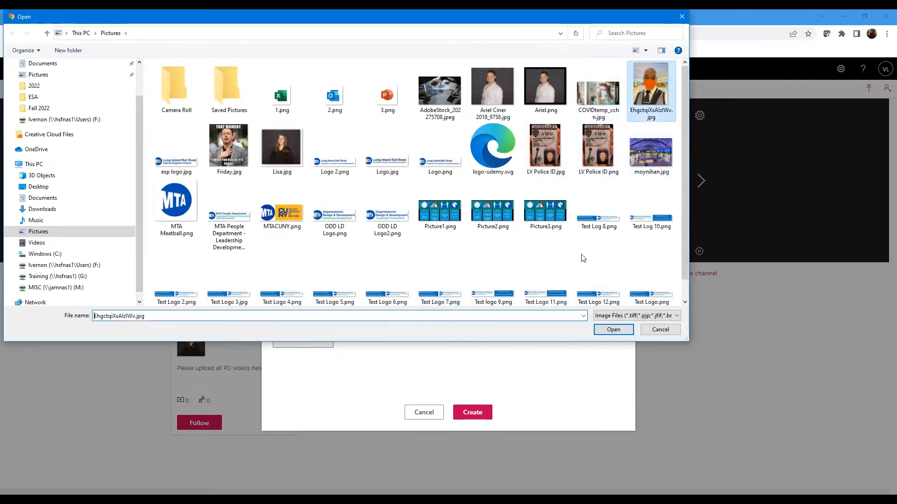
click(612, 330)
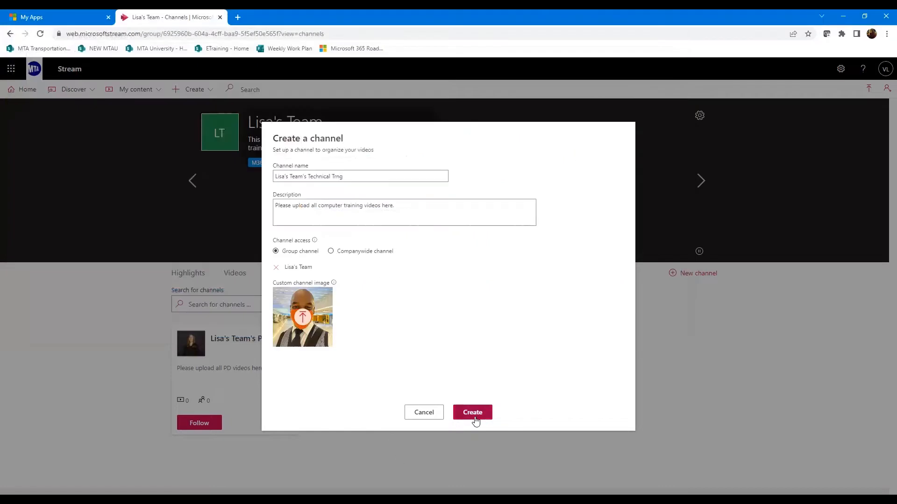
click(472, 417)
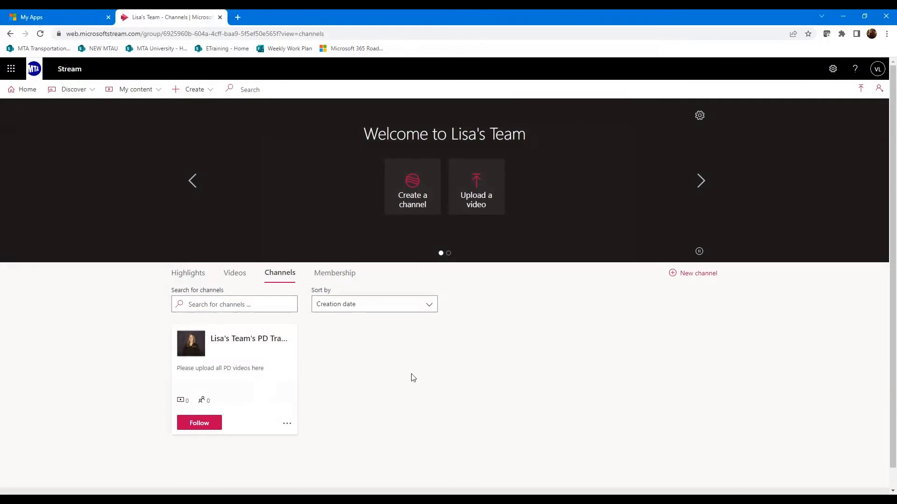
click(41, 34)
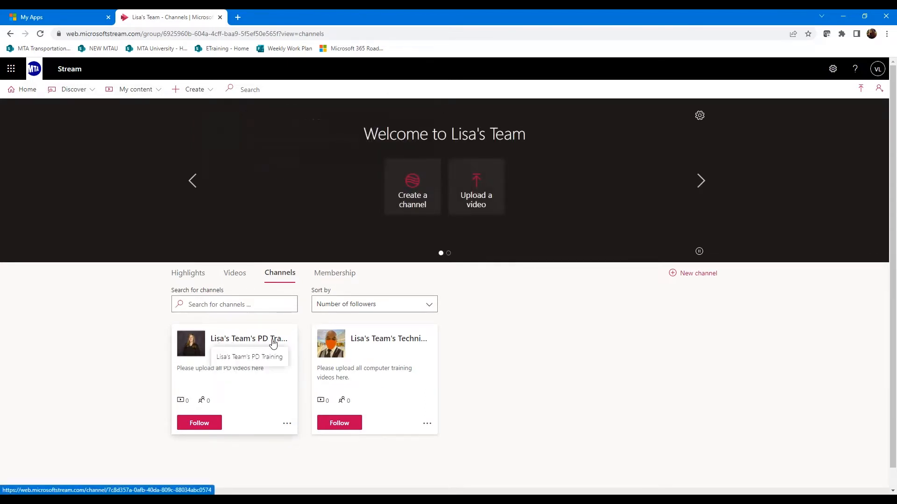
Check the available actions for the team's PD Training channel, and open that channel
click(287, 423)
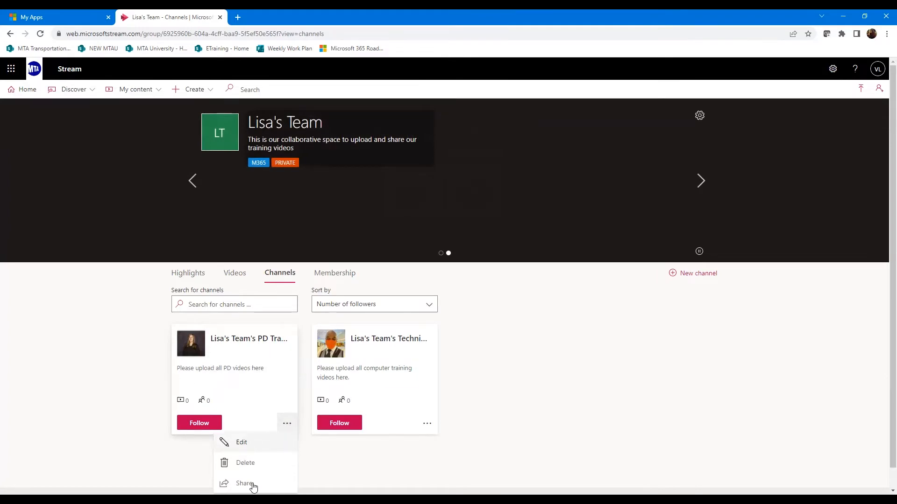
click(253, 368)
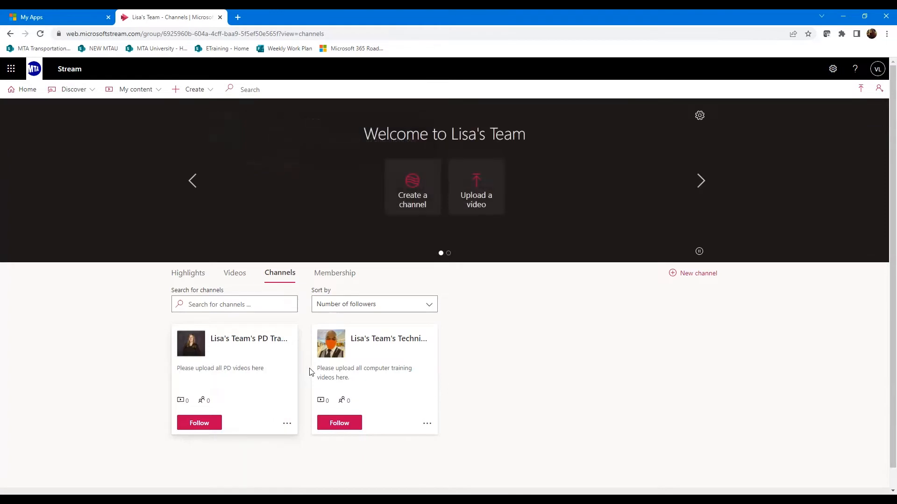
click(221, 353)
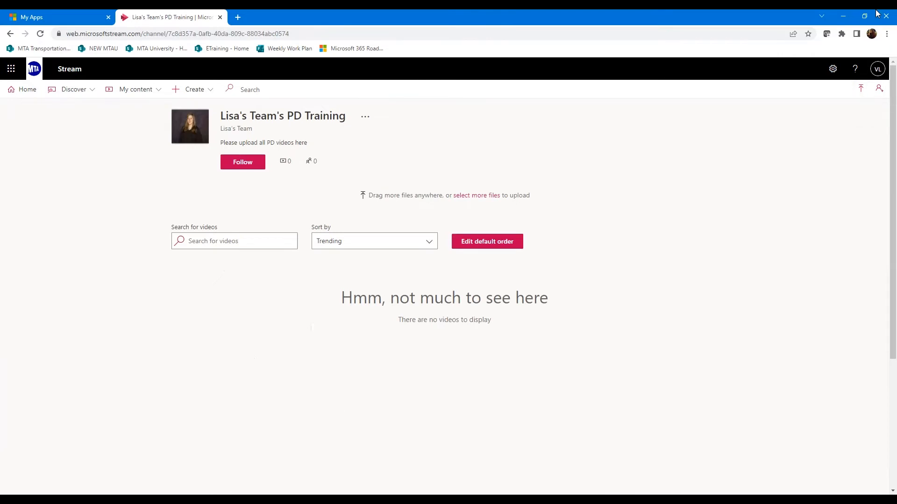
Upload the file ESA Video.mp4 from the computer's Videos folder
click(861, 90)
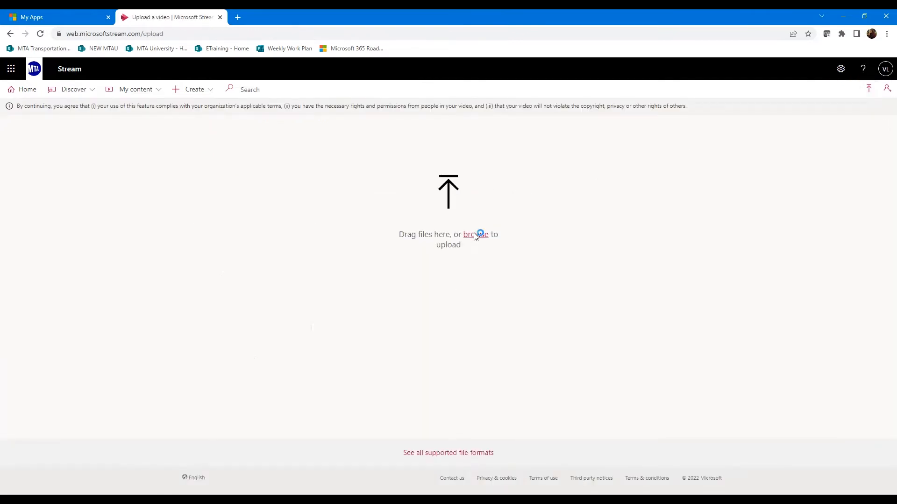
click(474, 236)
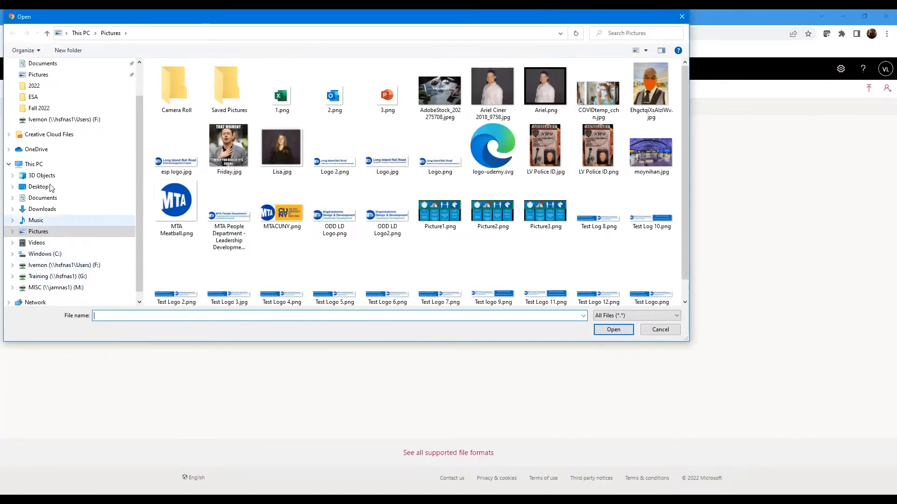
click(45, 244)
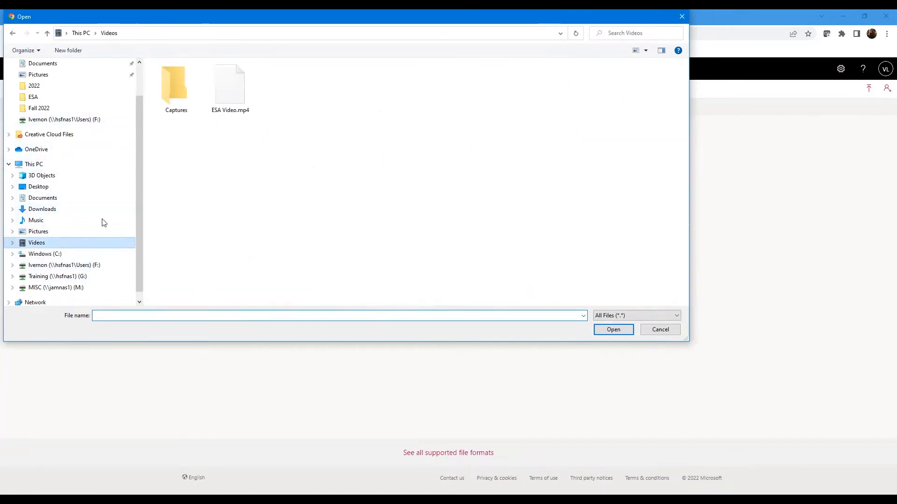
click(218, 92)
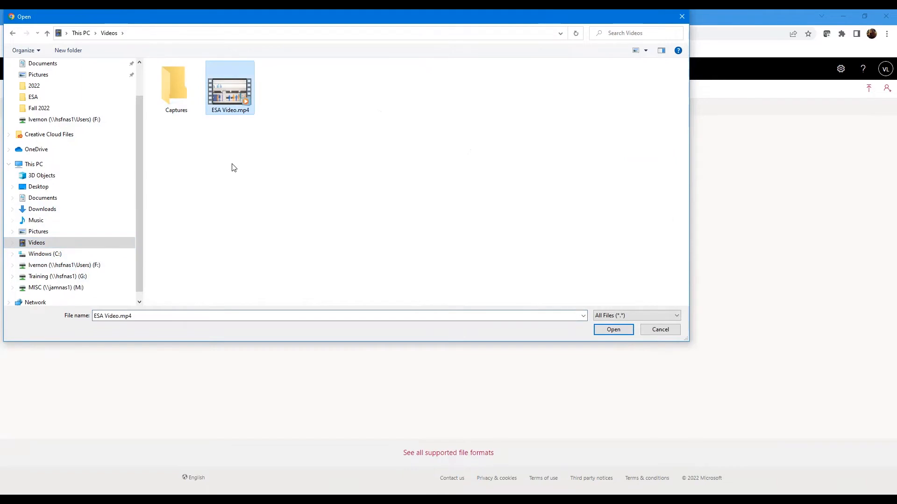
click(622, 332)
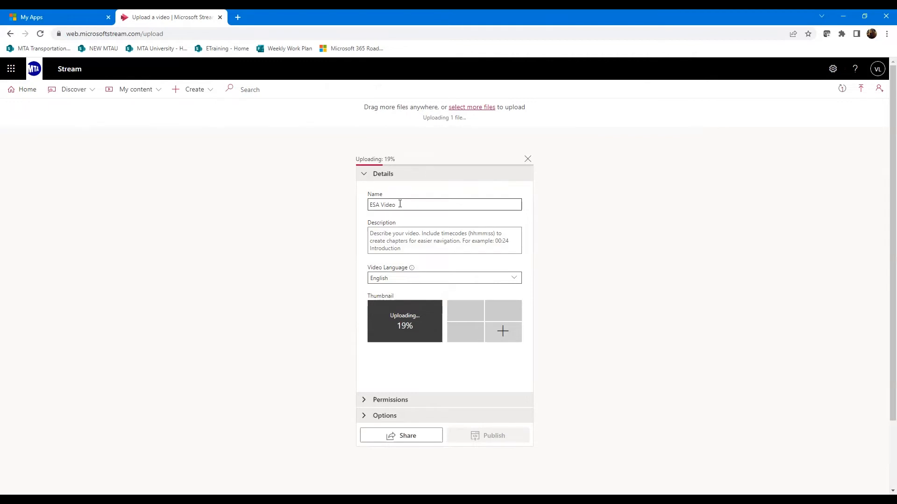
Rename the uploaded video to "Introduction to East Side Access"
drag(397, 204, 355, 199)
text(Introduc)
text(tion t)
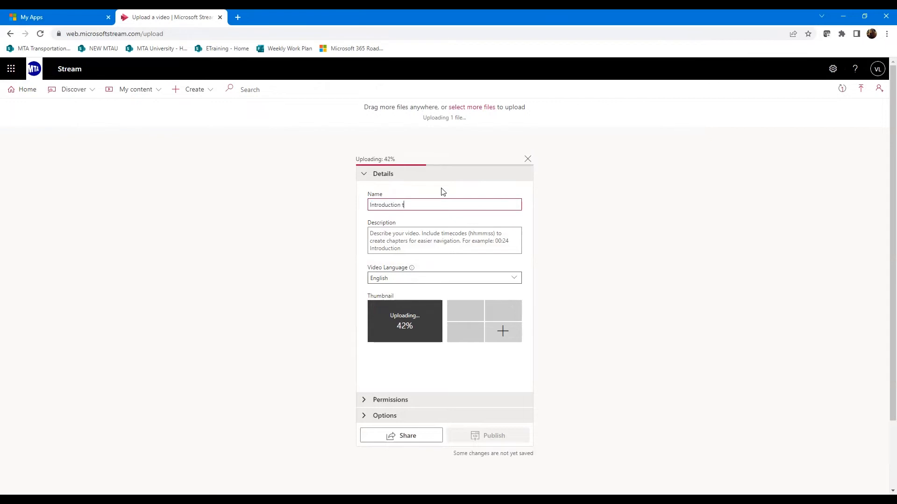
text(o East Side Access)
Enter the video description "Please watch this video if you would like to learn more about ESA"
click(457, 249)
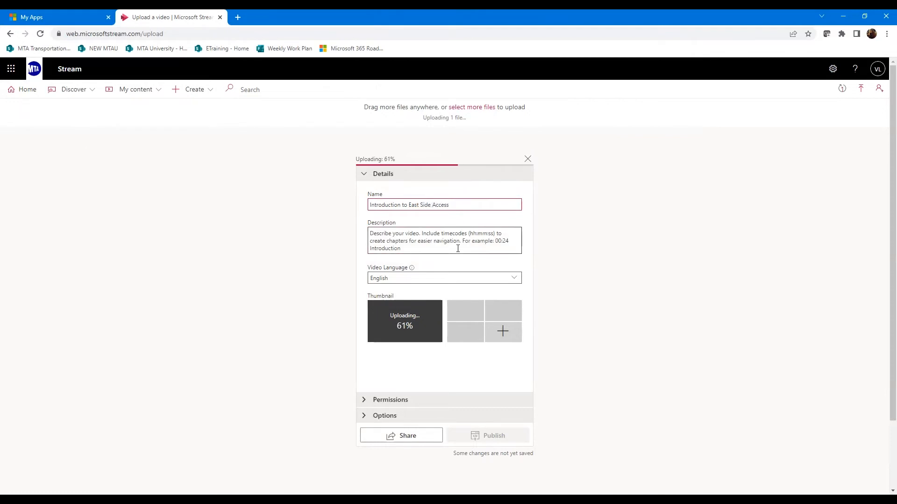
text(Please )
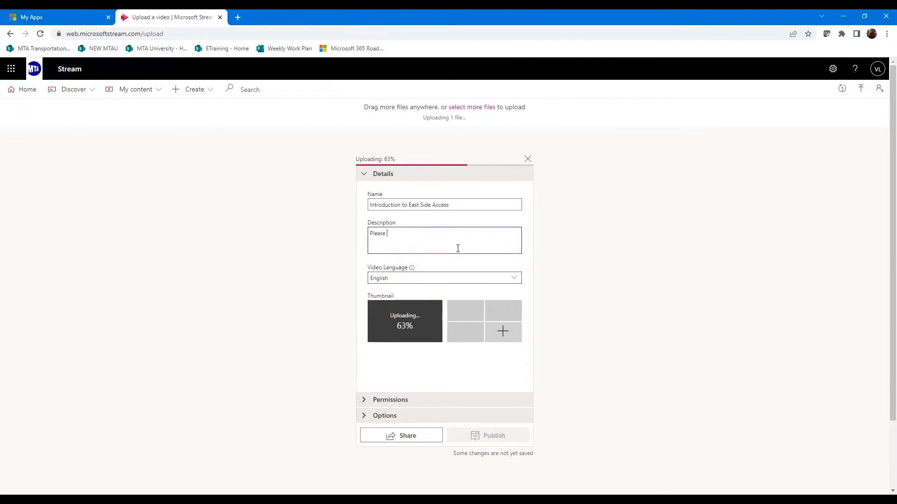
text(watch this video if you would like to learn more about )
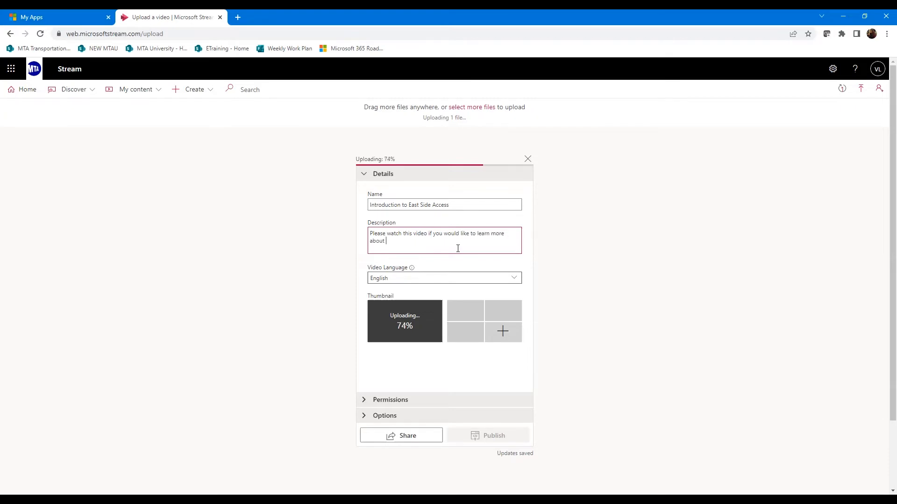
text(ESA)
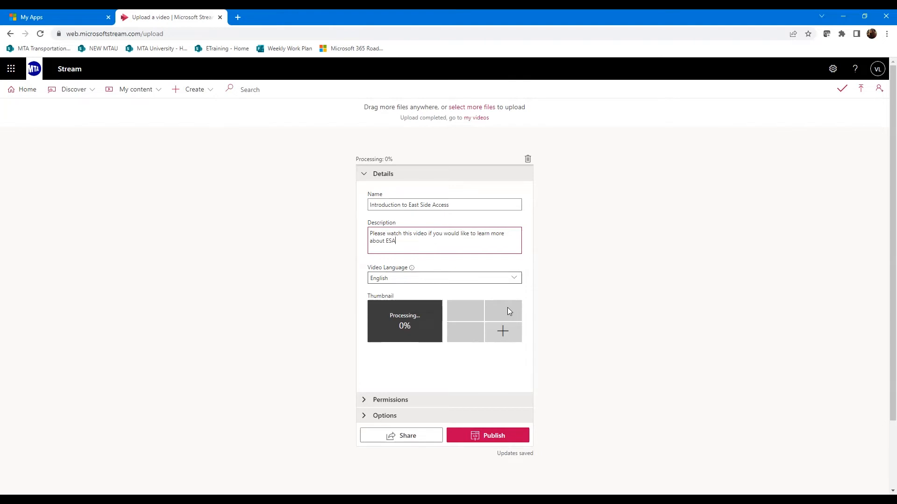
Add moynihan.jpg from the Pictures folder as the video's custom thumbnail
click(505, 335)
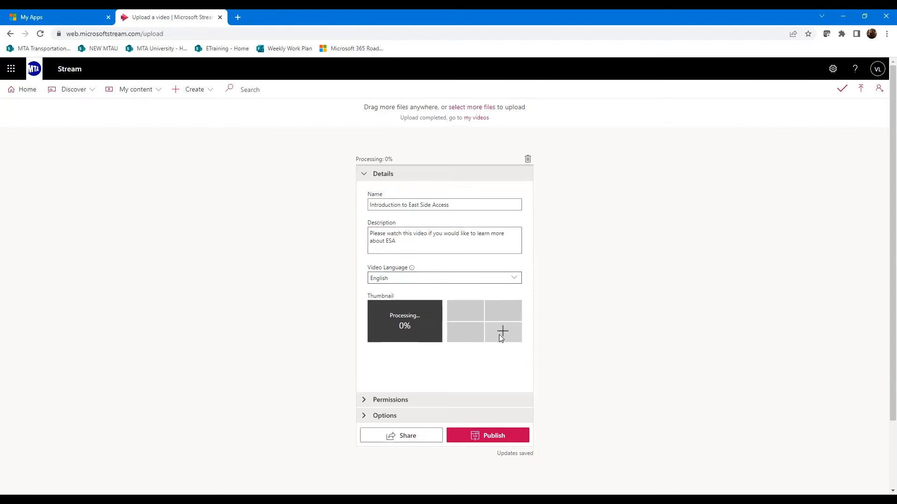
click(46, 234)
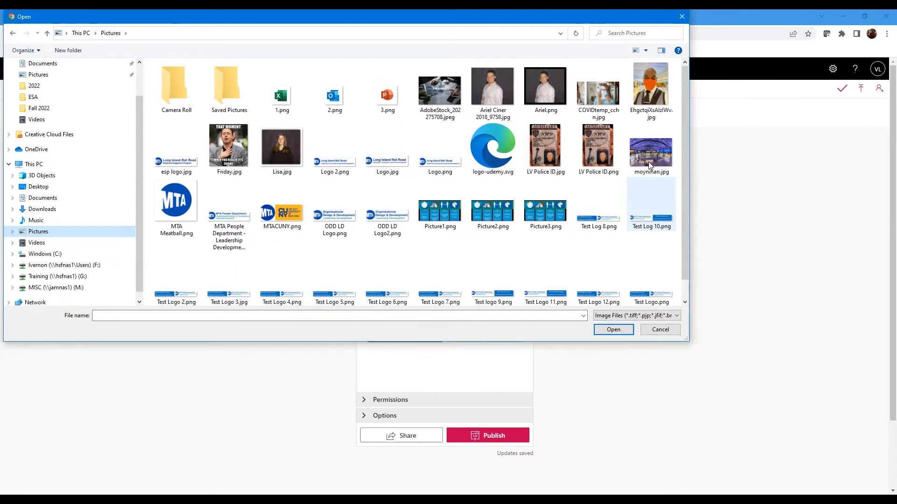
click(651, 151)
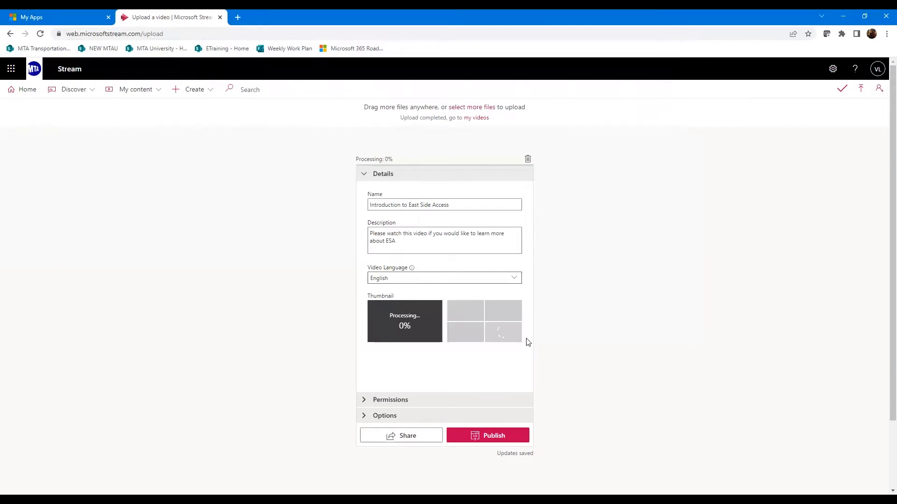
Review the video's permissions and its comment and caption options, and publish the video
click(399, 401)
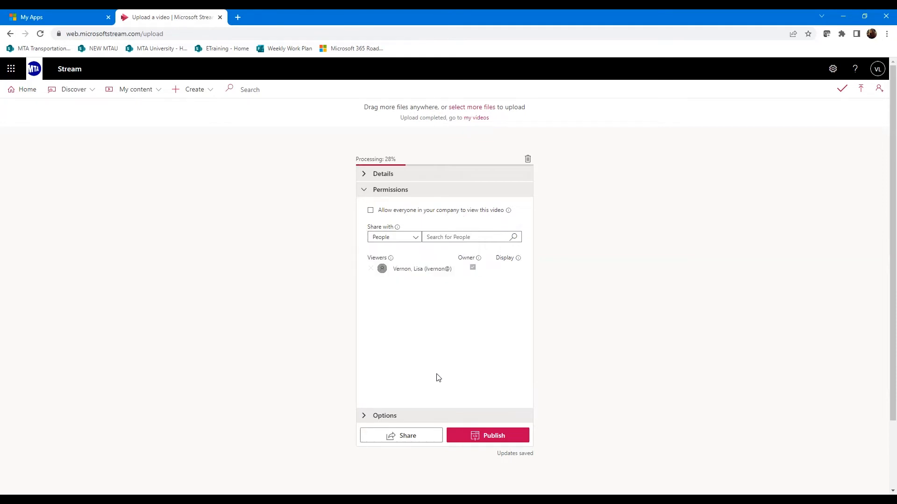
click(409, 422)
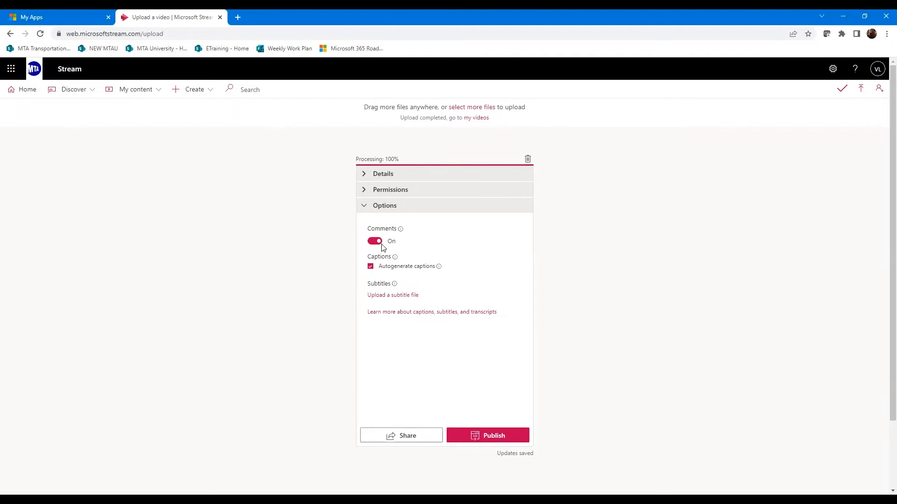
mouse_move(394, 257)
mouse_move(440, 270)
click(498, 437)
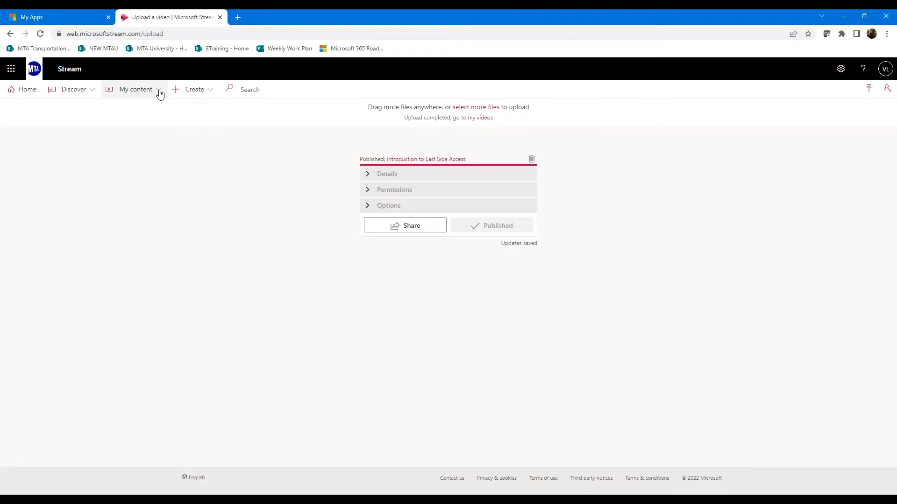
Look through your own groups and open the private team group made for sharing training videos
click(136, 89)
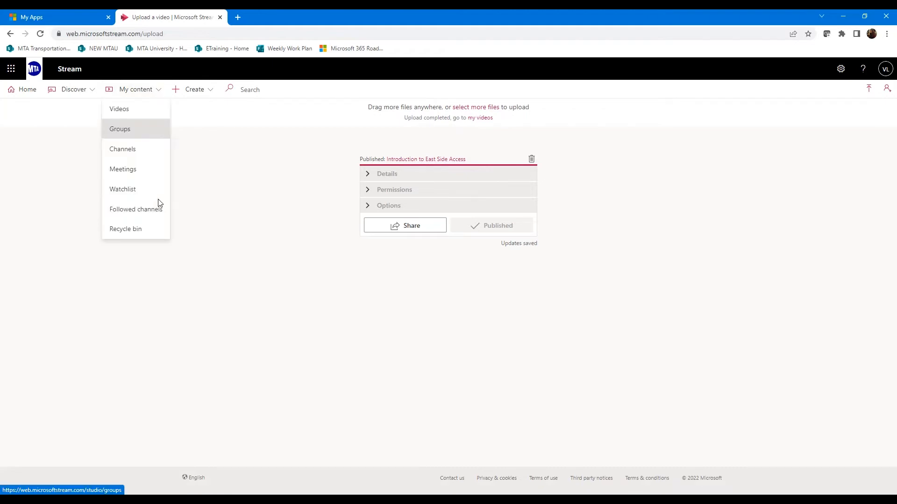
click(122, 128)
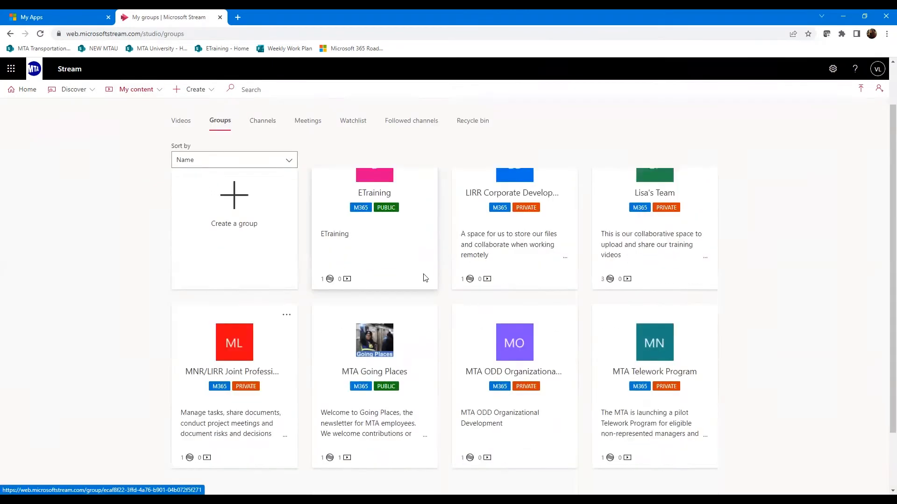
scroll(423, 279, down, 3)
click(444, 443)
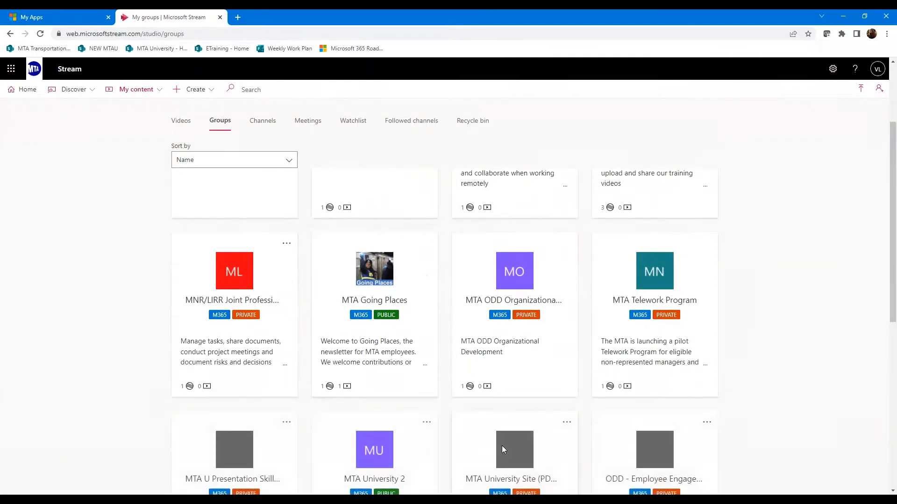
scroll(502, 445, down, 10)
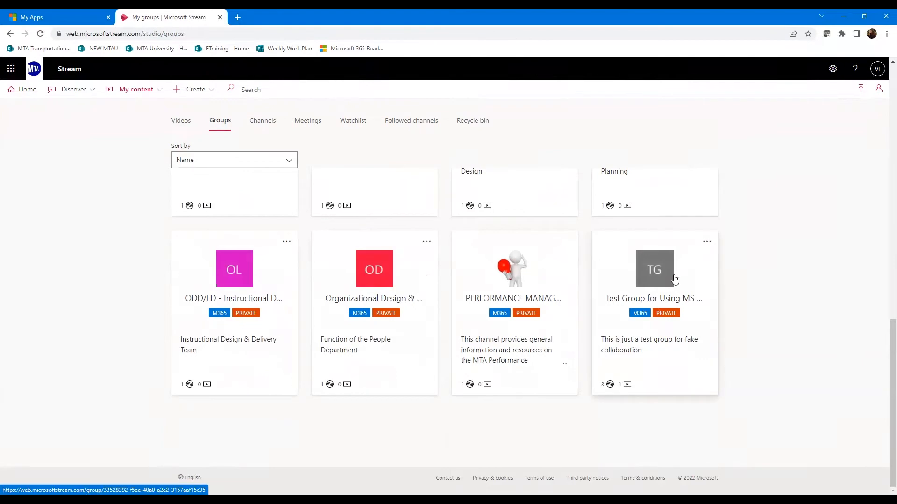
scroll(708, 343, up, 6)
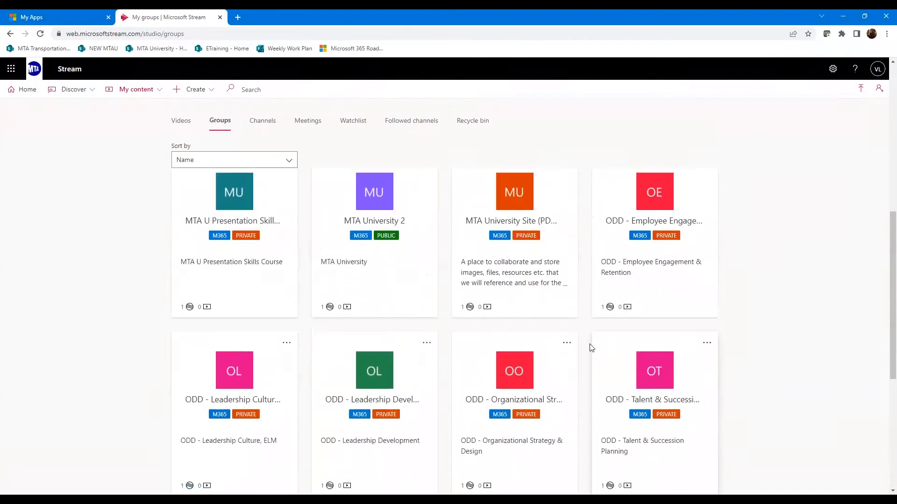
scroll(577, 346, up, 4)
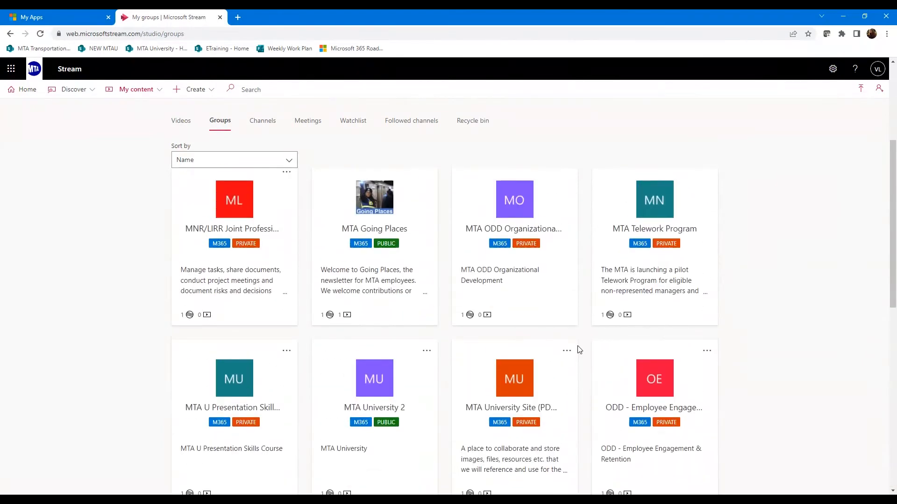
scroll(579, 350, up, 3)
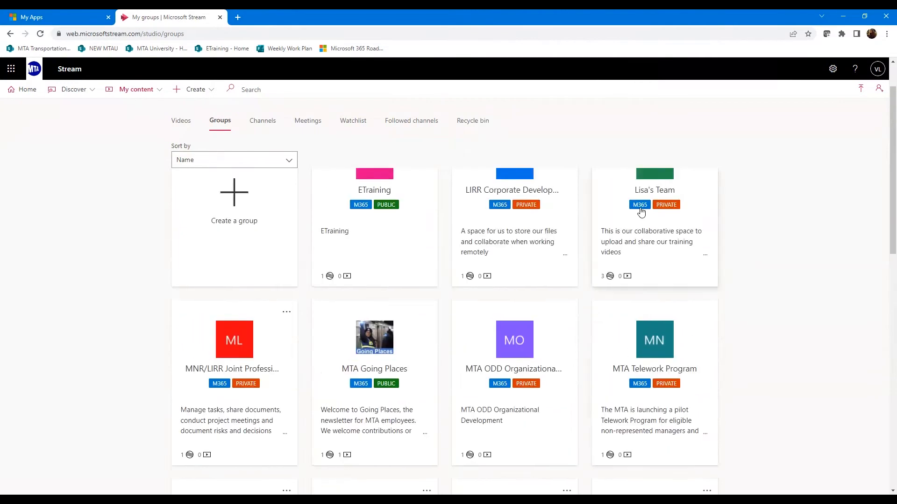
click(649, 188)
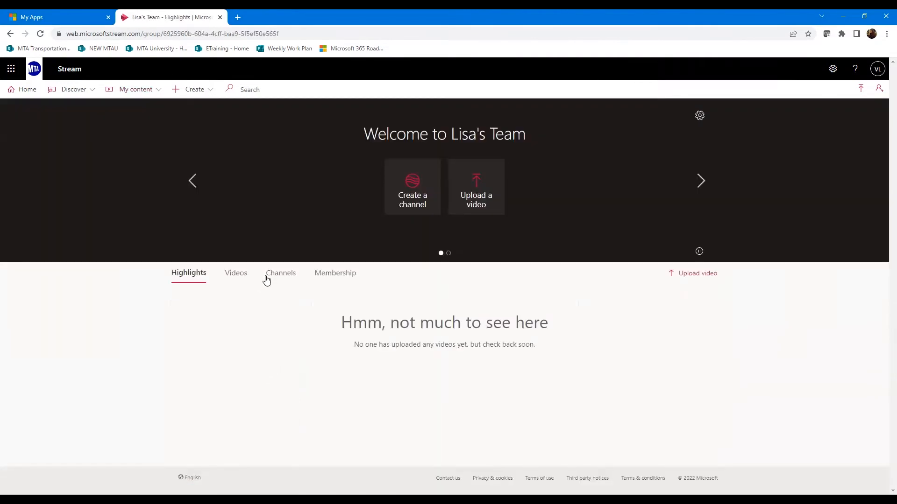
Open the PD Training channel from the group's channels and check it for the published video
click(273, 277)
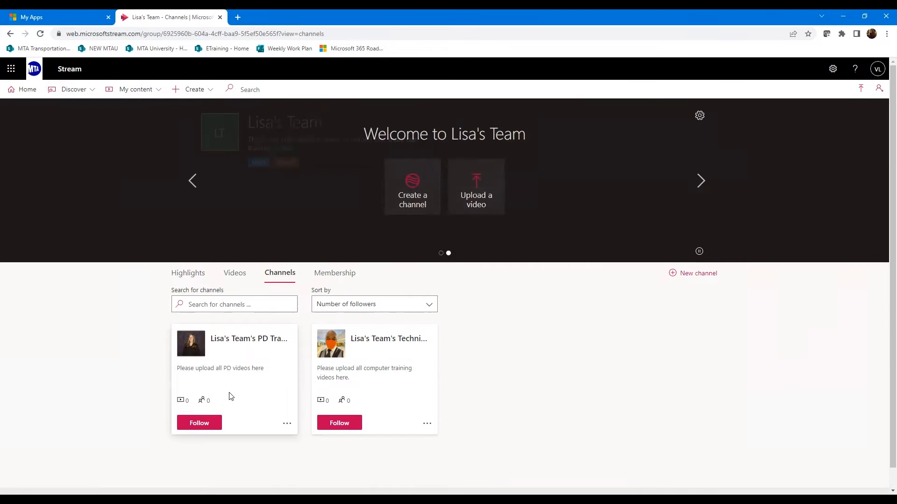
click(236, 337)
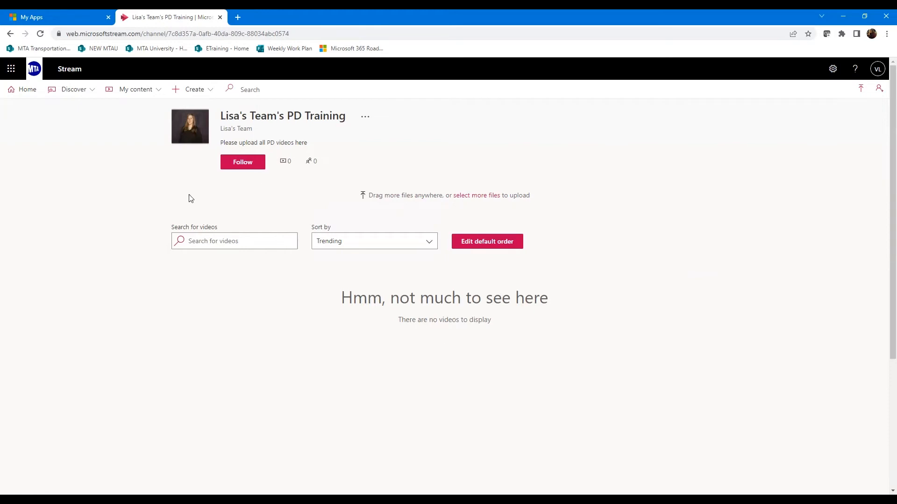
click(152, 91)
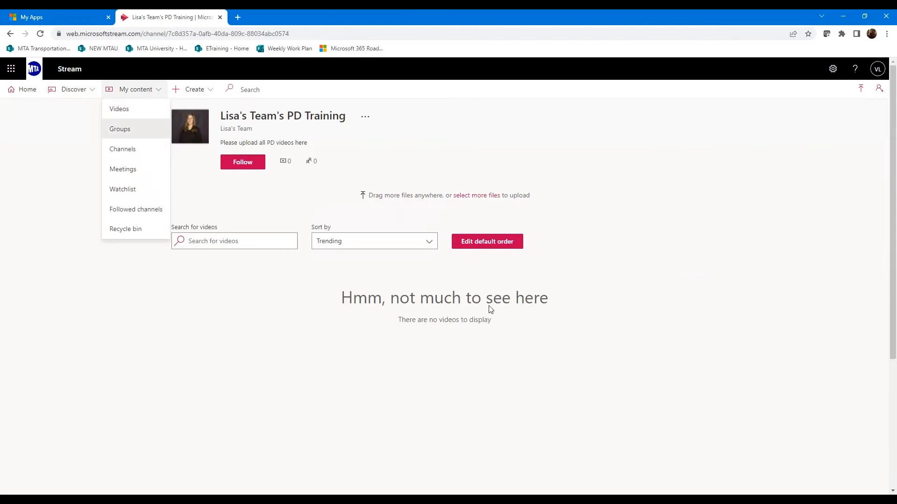
Open Test Group for Using MS Stream from the full list of your own groups and view its PD Training channel
scroll(537, 356, down, 3)
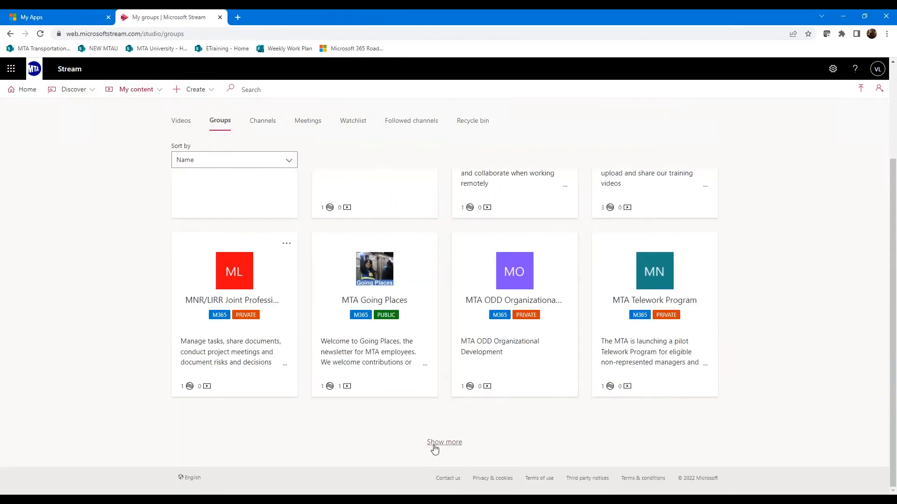
click(435, 446)
scroll(579, 477, down, 10)
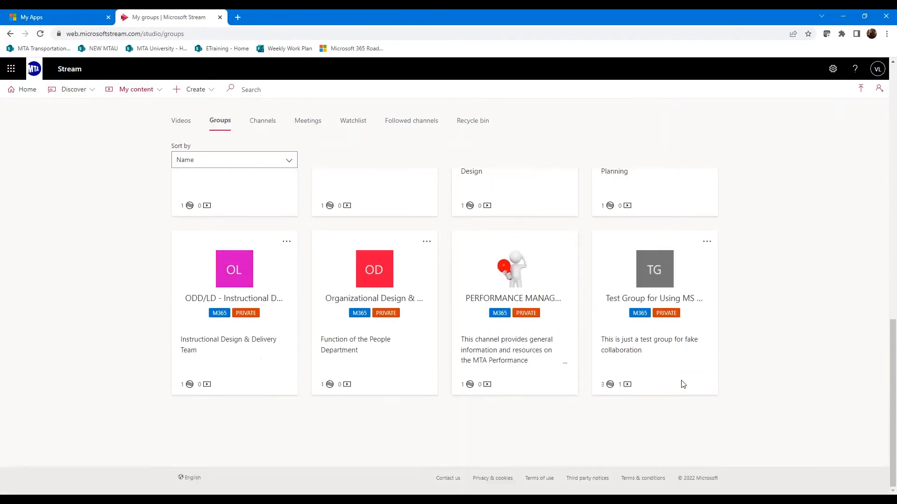
click(662, 278)
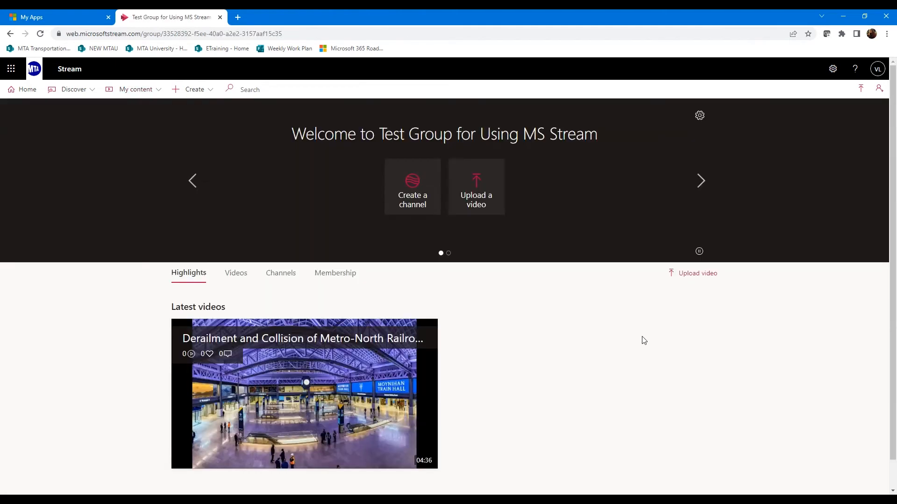
click(280, 244)
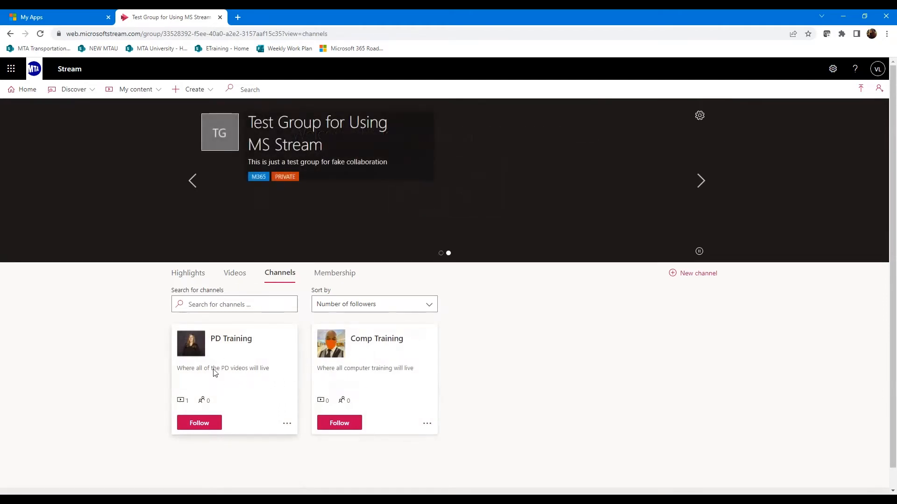
click(228, 339)
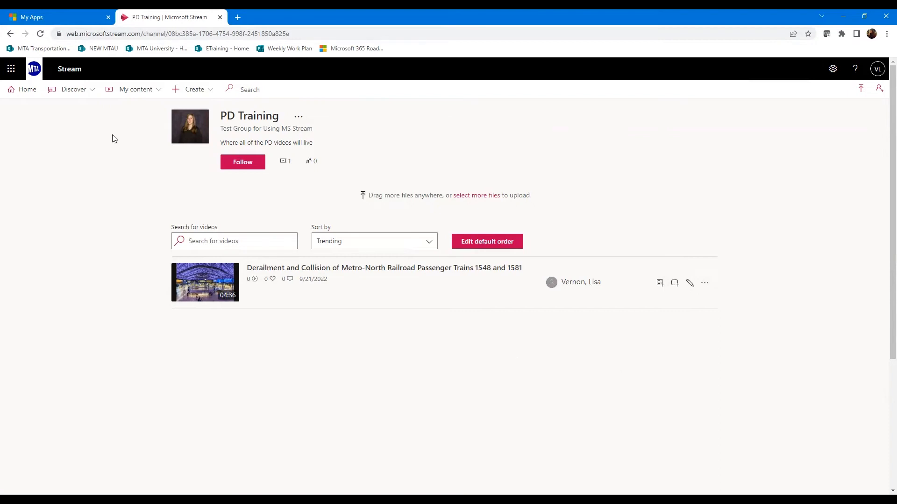
Browse all discoverable channels in the organization, expand the list, and look through it for the newly created test and training channels
click(93, 94)
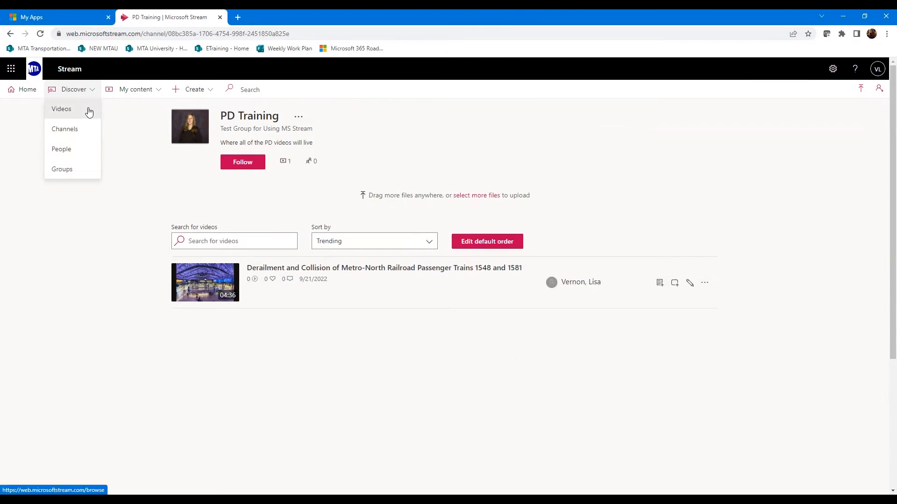
click(75, 133)
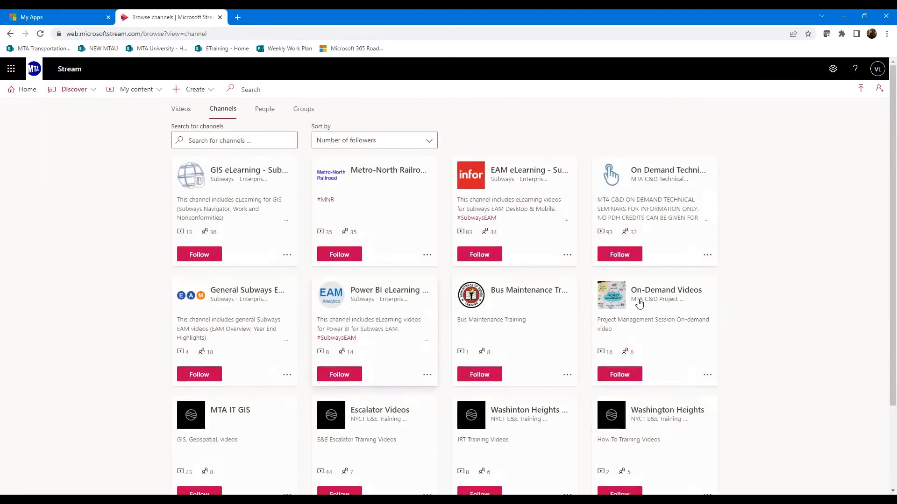
scroll(848, 320, down, 2)
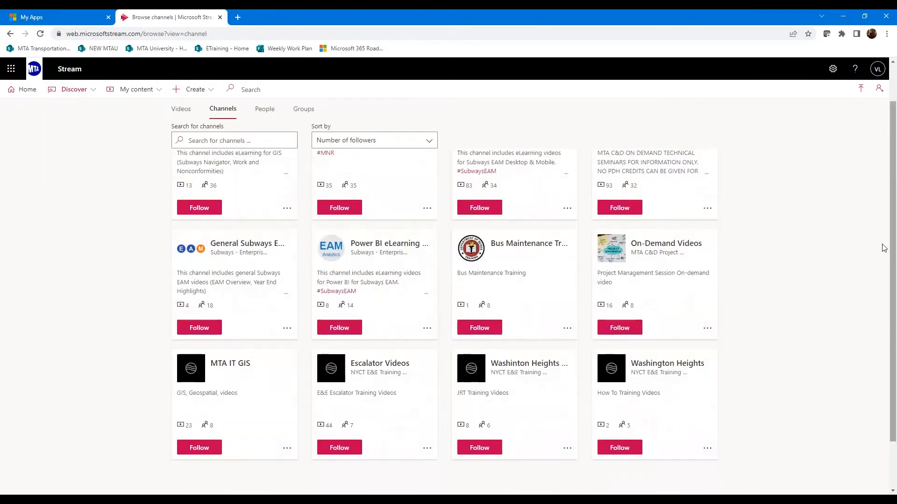
scroll(880, 254, down, 1)
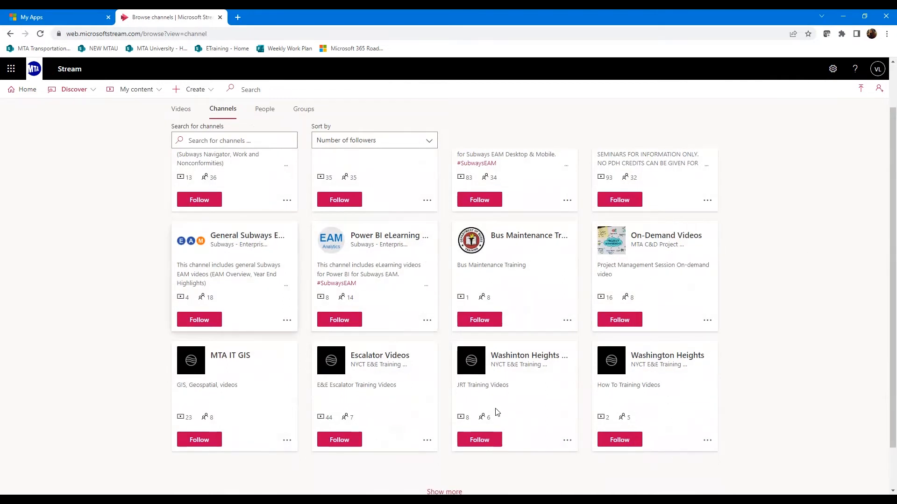
scroll(515, 435, down, 1)
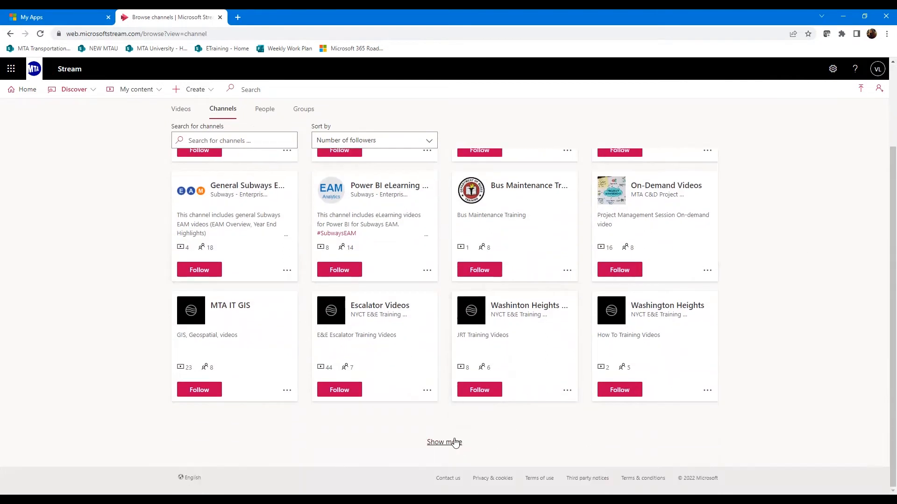
click(455, 442)
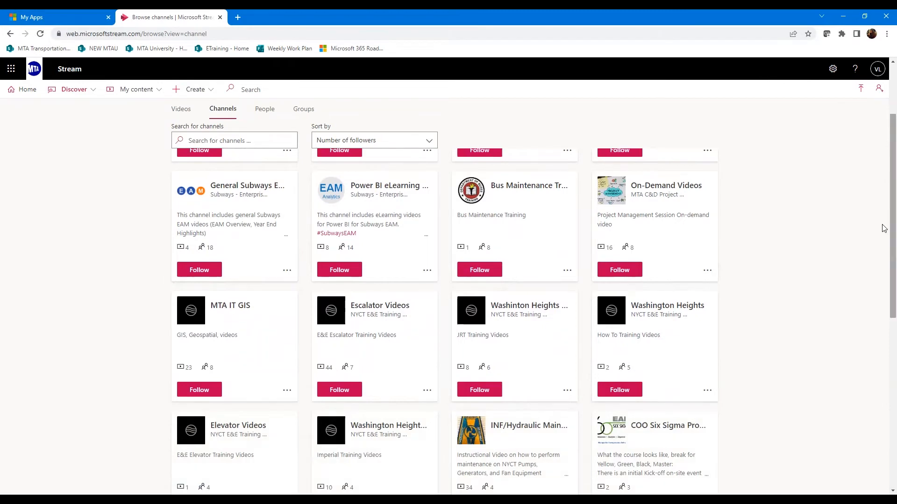
scroll(882, 252, down, 5)
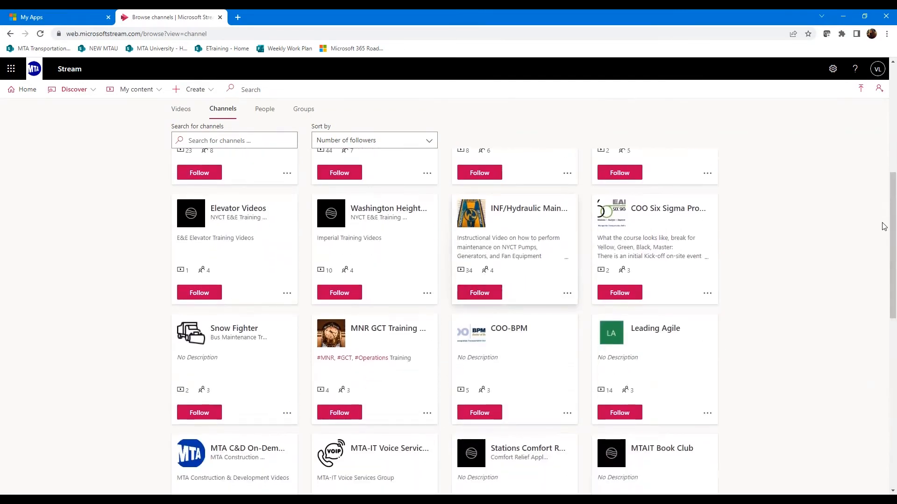
scroll(884, 233, down, 1)
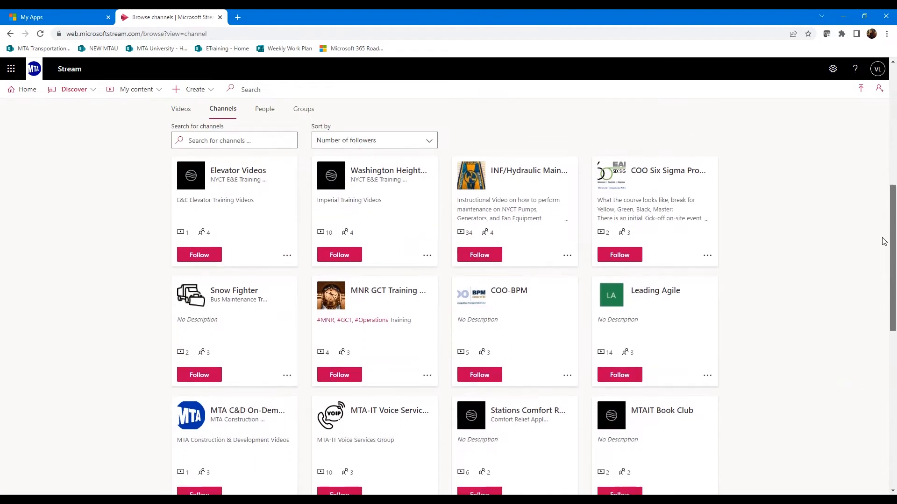
scroll(884, 243, down, 1)
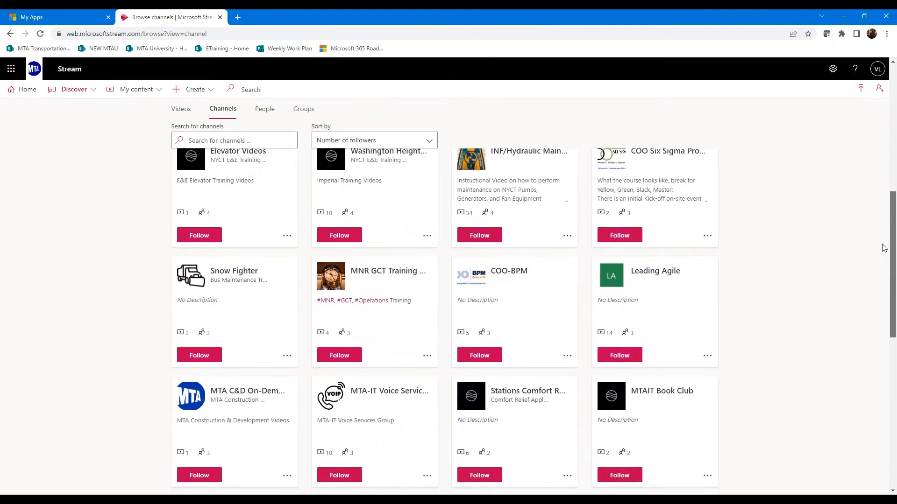
scroll(884, 261, down, 1)
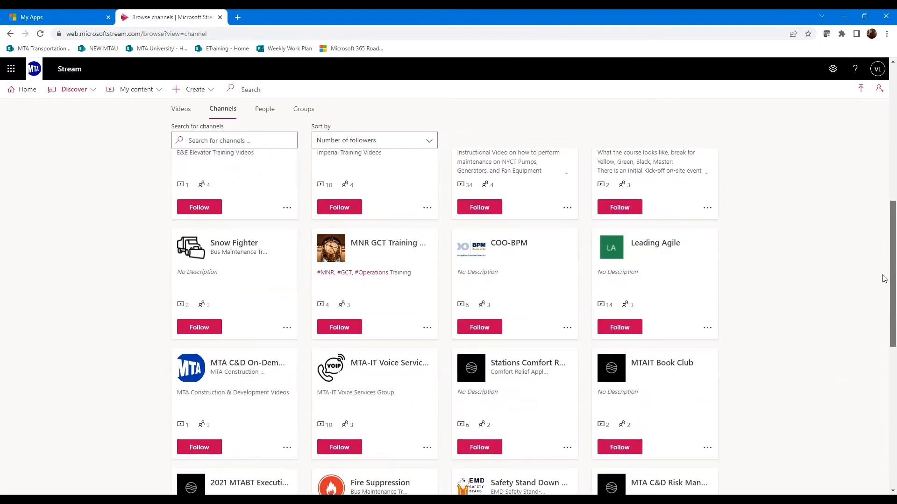
scroll(884, 278, down, 2)
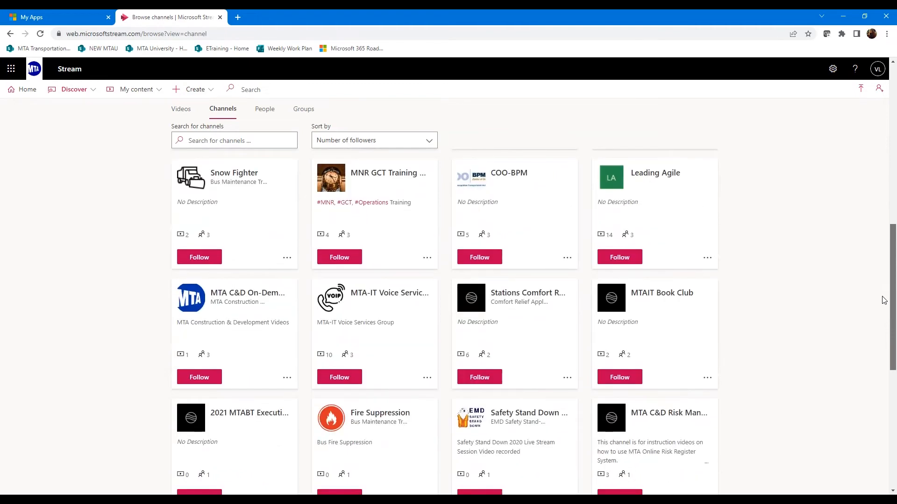
scroll(884, 327, down, 3)
scroll(884, 341, down, 3)
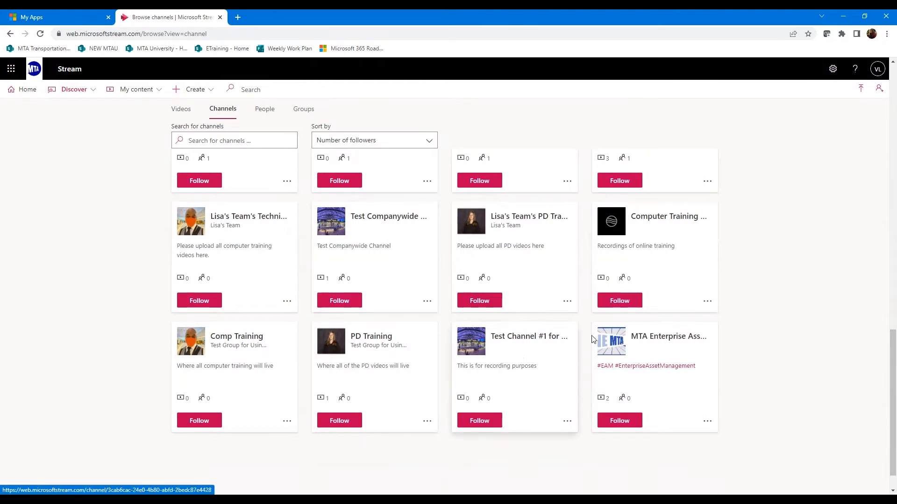
scroll(884, 298, up, 1)
scroll(884, 297, up, 10)
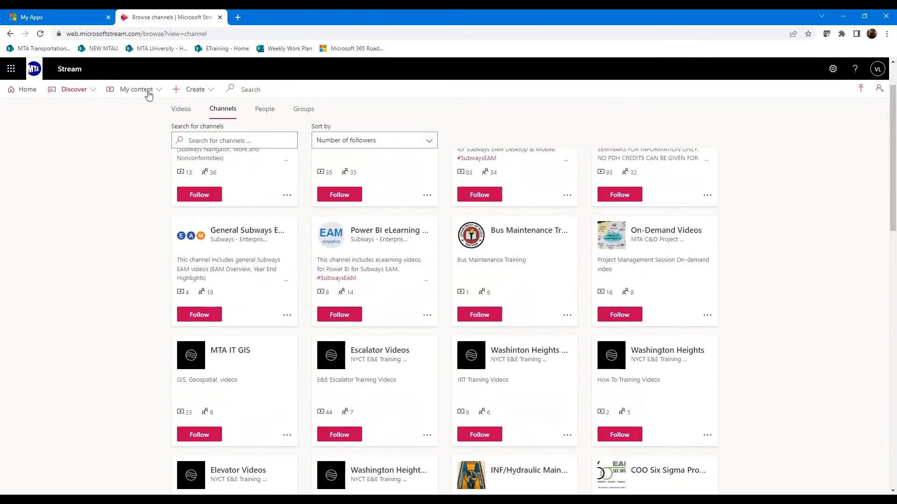
Browse the discoverable groups in the organization, expand the list, and examine the groups' privacy labels and their channel and video counts
click(91, 90)
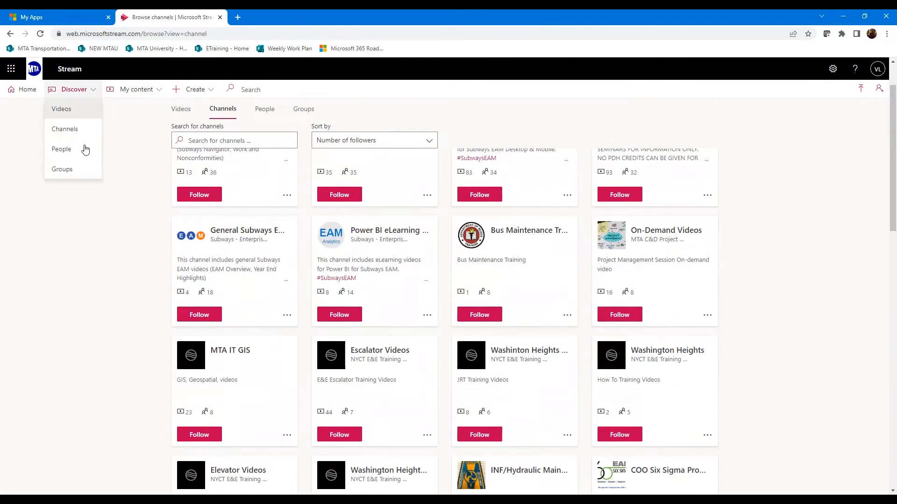
click(72, 169)
scroll(722, 374, down, 1)
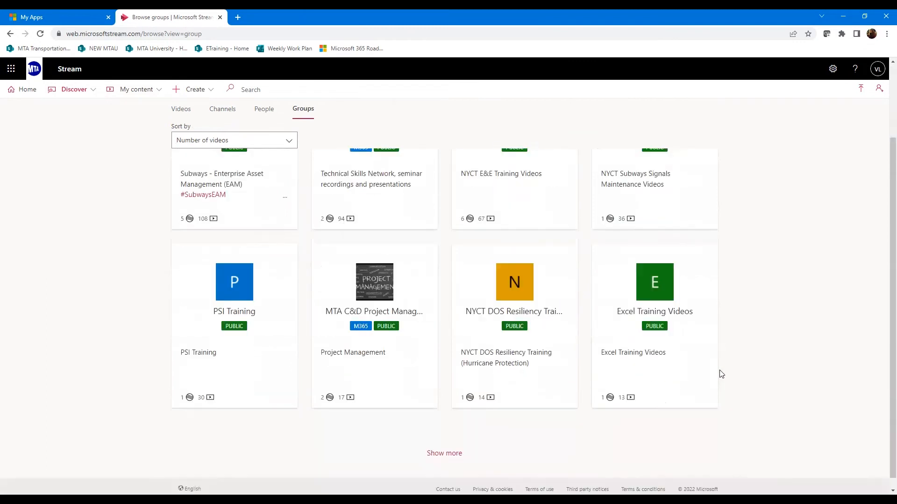
click(442, 459)
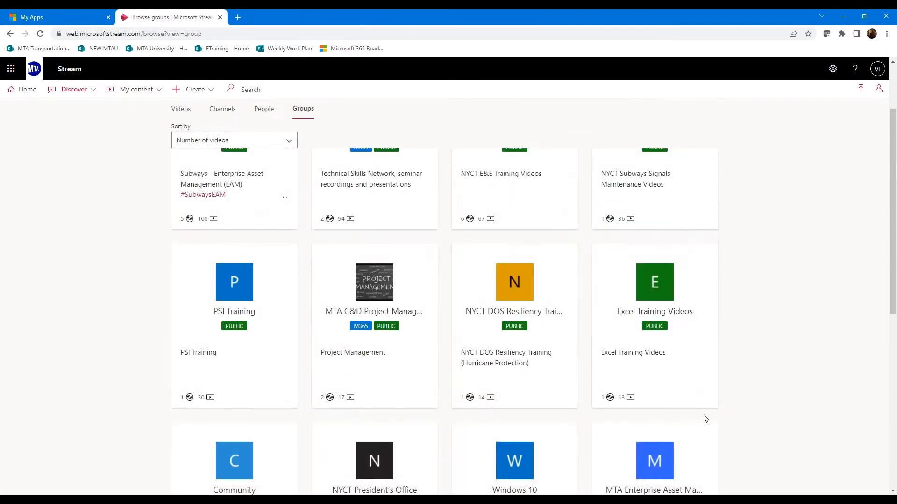
scroll(707, 417, down, 3)
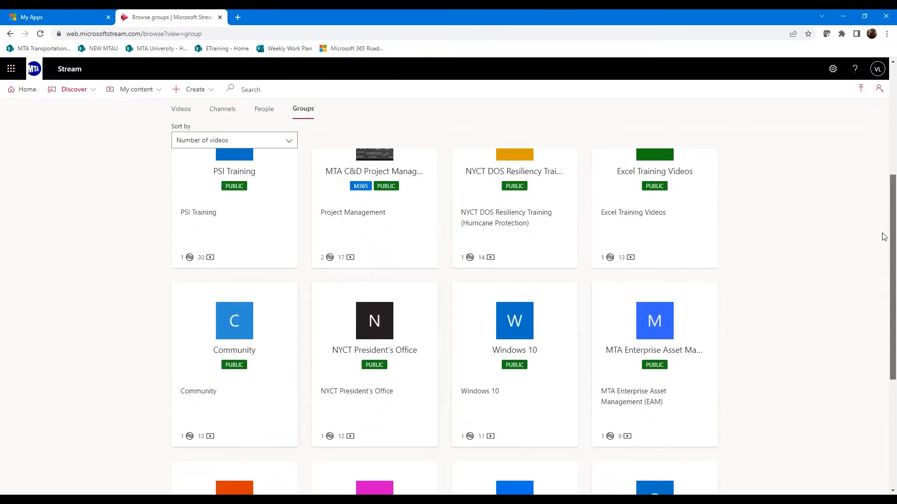
scroll(884, 237, down, 3)
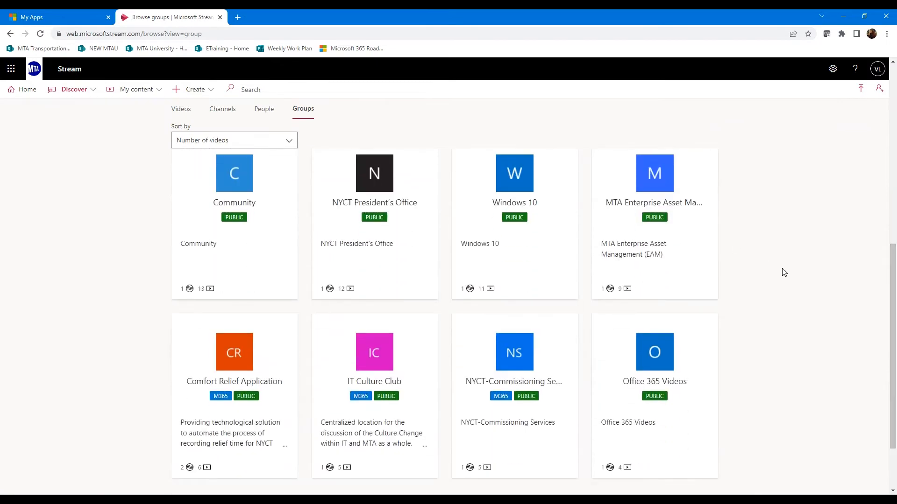
scroll(199, 216, up, 4)
scroll(158, 203, up, 1)
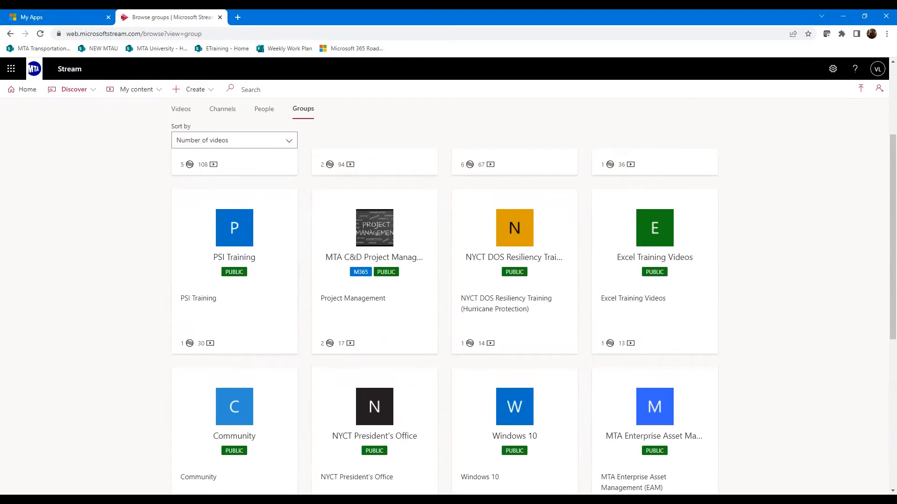
click(720, 338)
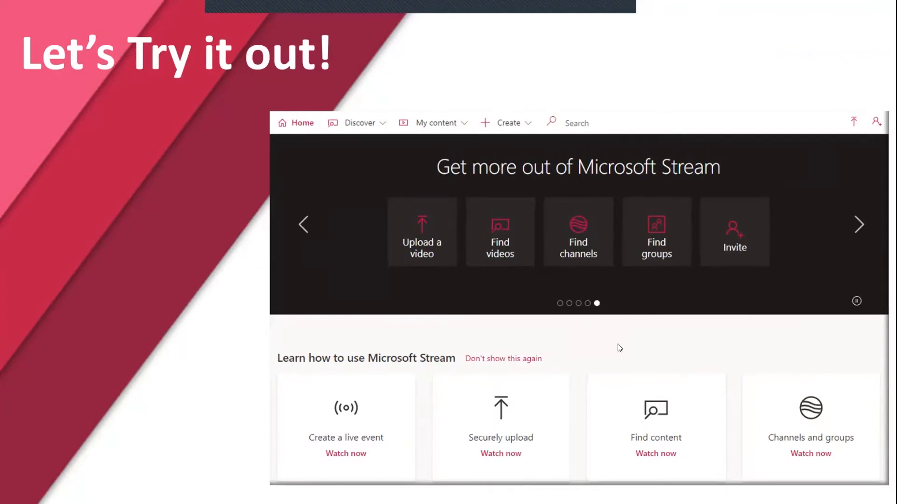
click(417, 245)
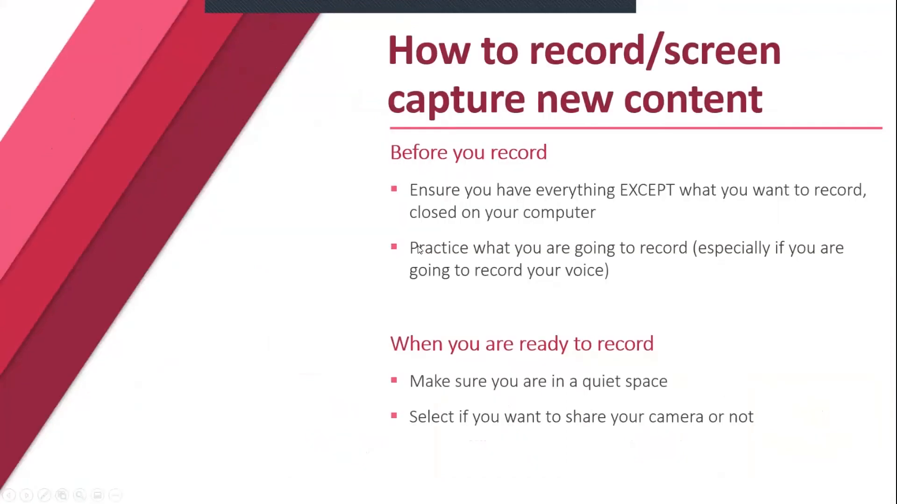